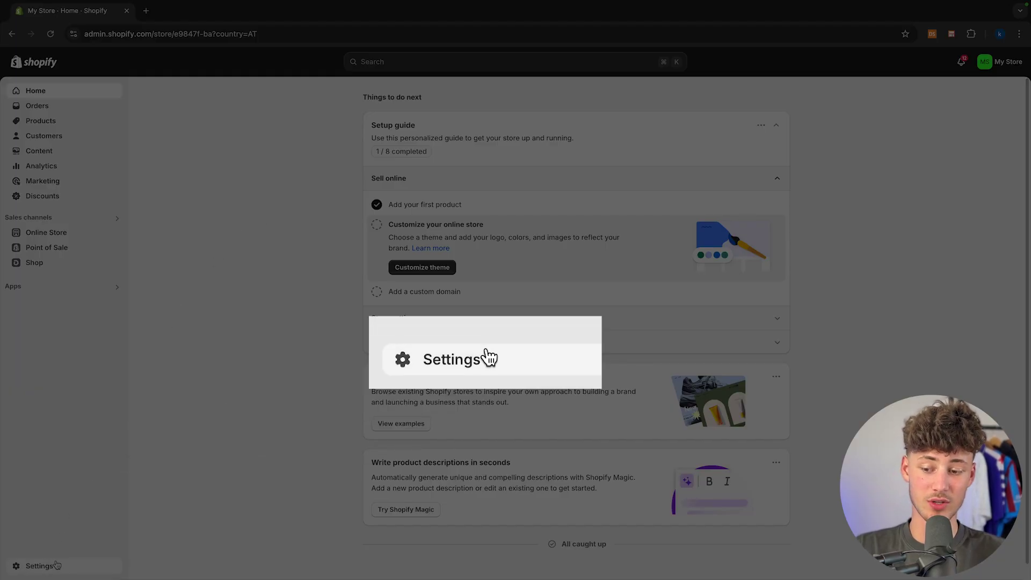
Open the Shopify App Store from the store's apps and sales channels settings.
left_click(40, 565)
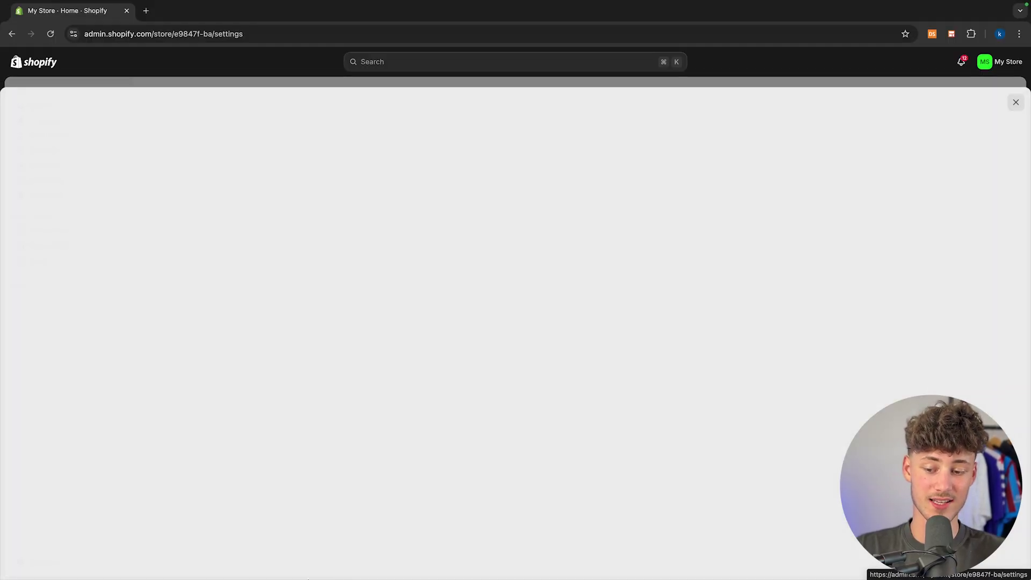
left_click(273, 337)
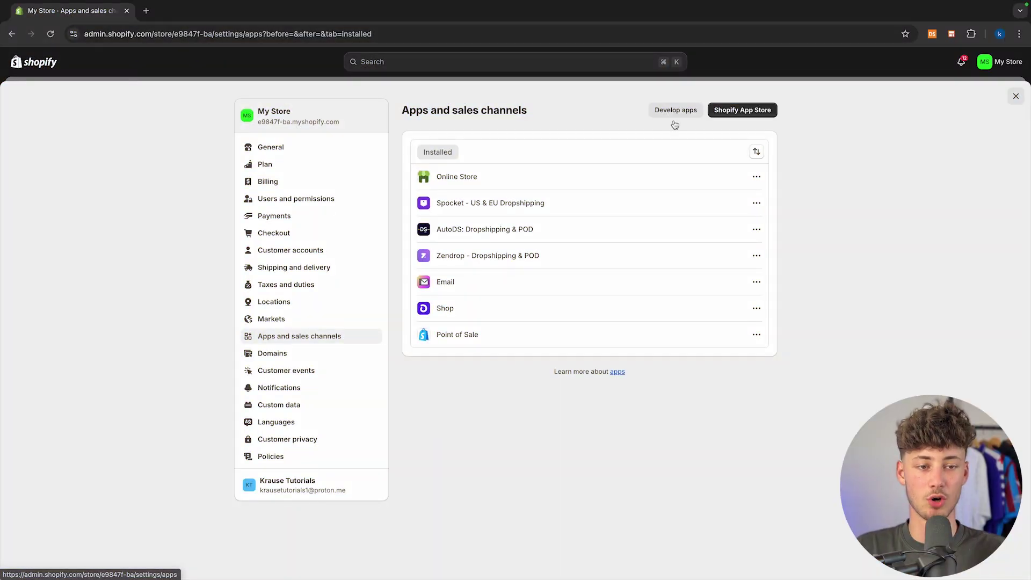
left_click(729, 114)
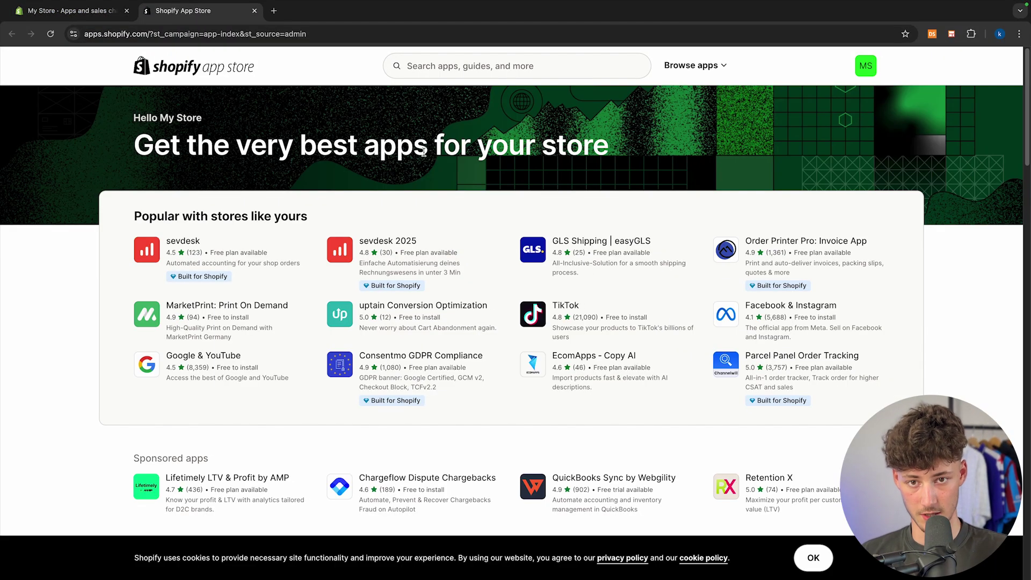
Search the app store for "Appointment" and look through the booking apps in the results.
left_click(457, 71)
type("Appointment")
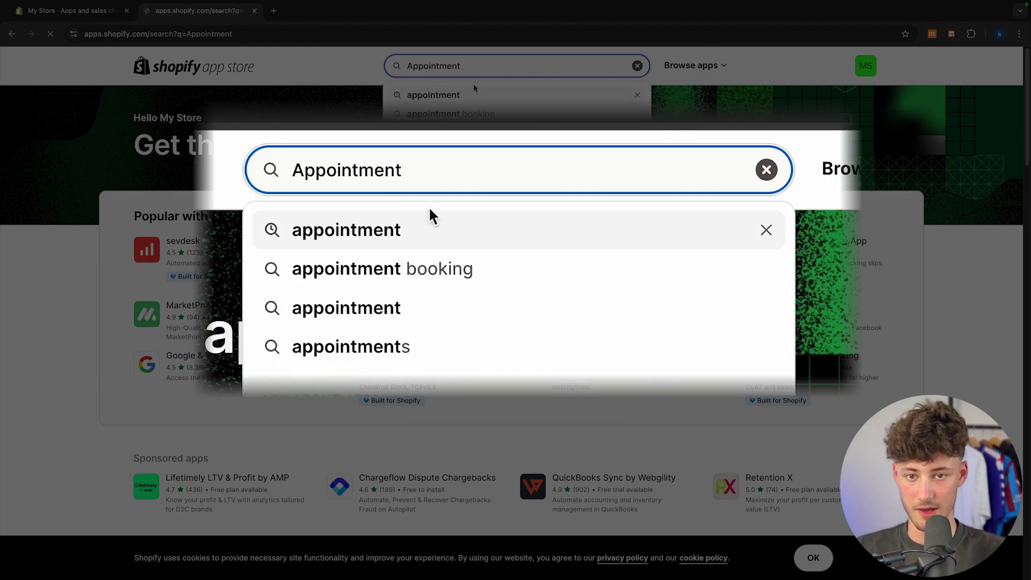
key("Return")
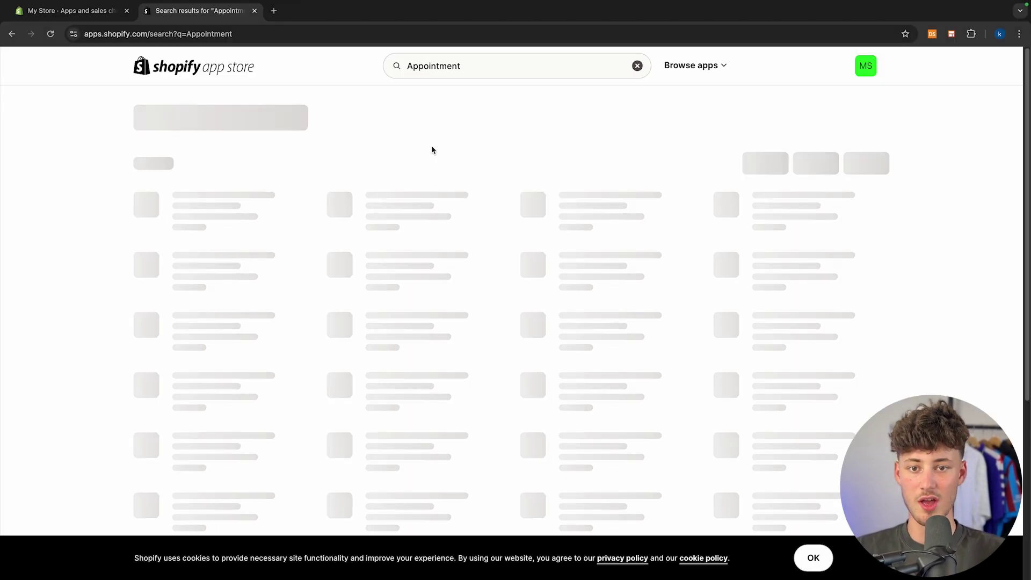
scroll(441, 159, "down", 3)
scroll(460, 175, "up", 5)
scroll(507, 230, "down", 20)
scroll(354, 213, "up", 20)
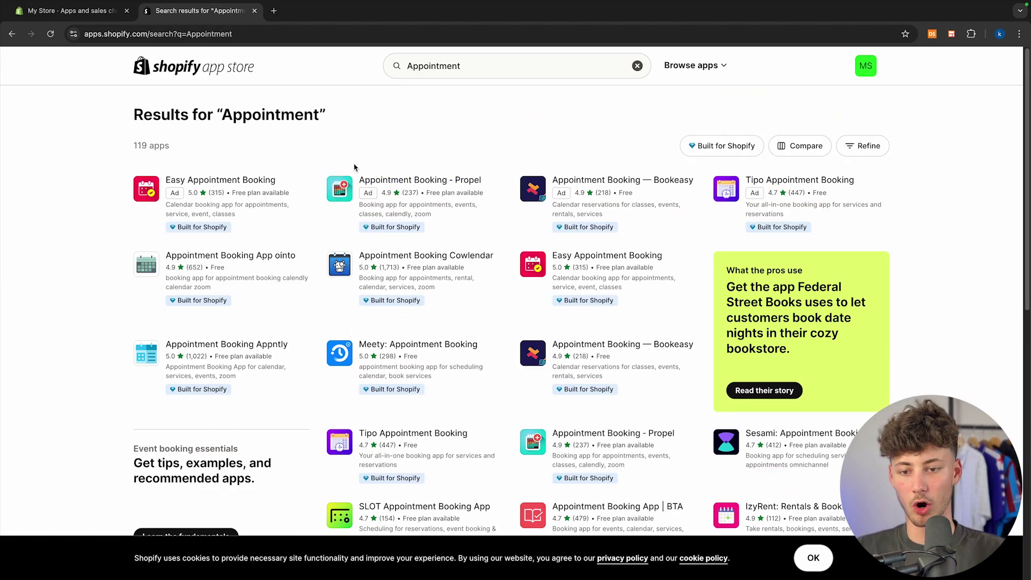
scroll(489, 242, "down", 2)
scroll(491, 255, "up", 2)
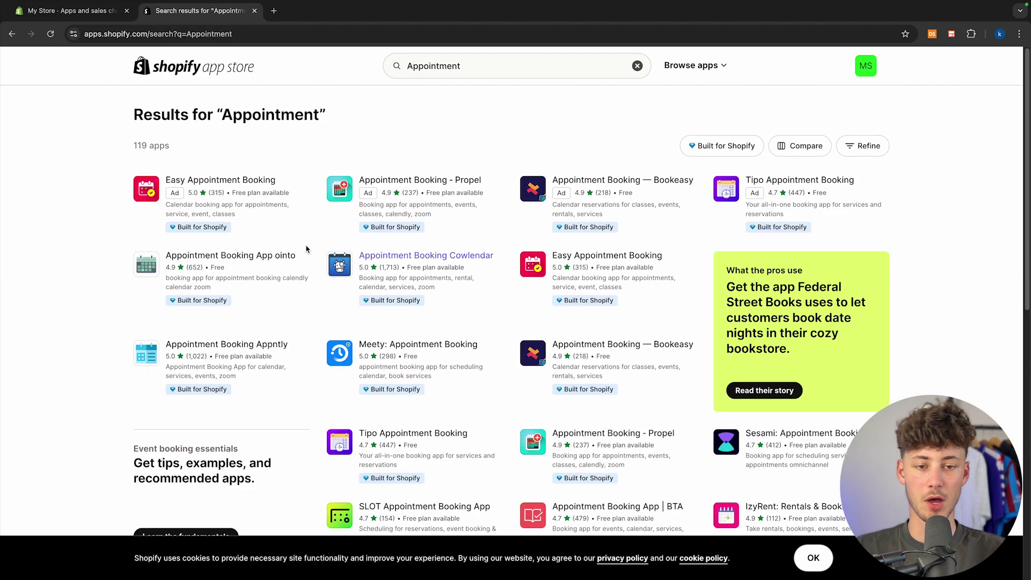
scroll(394, 321, "down", 3)
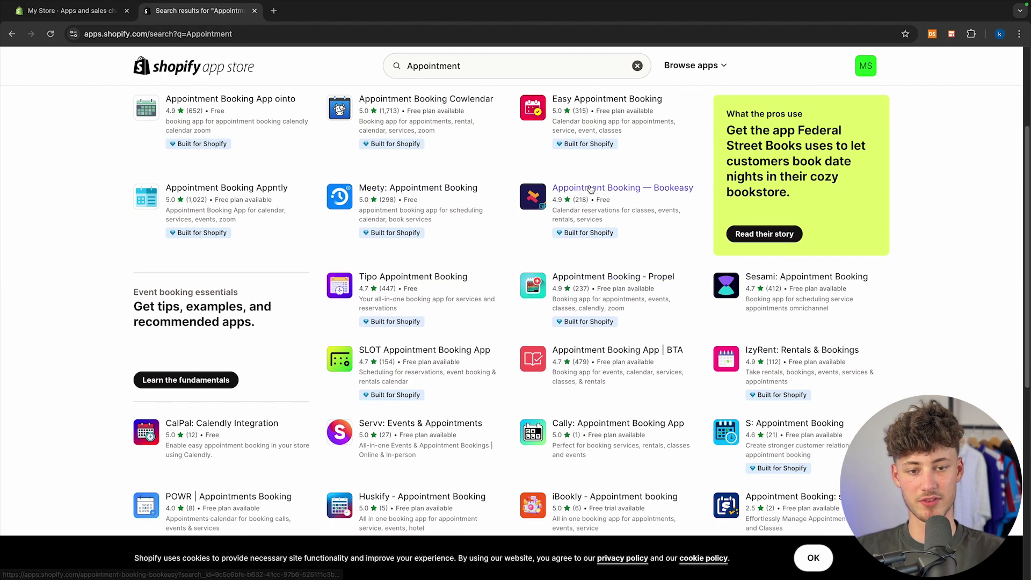
Open the Appointment Booking — Bookeasy listing separately, skim its description and reviews, and close it again.
middle_click(590, 192)
left_click(304, 16)
scroll(376, 241, "down", 6)
scroll(376, 241, "up", 4)
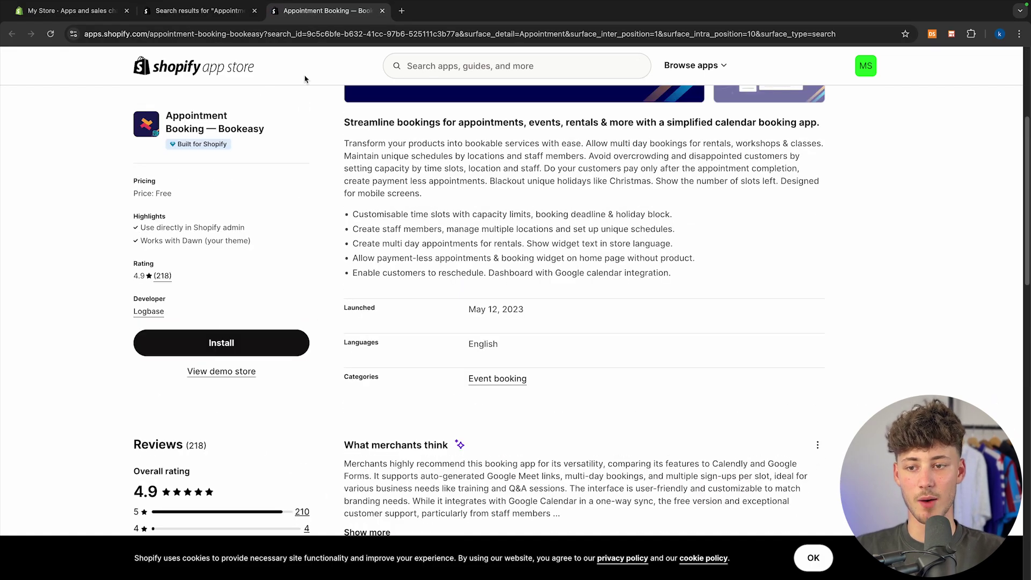
left_click(210, 12)
left_click(381, 11)
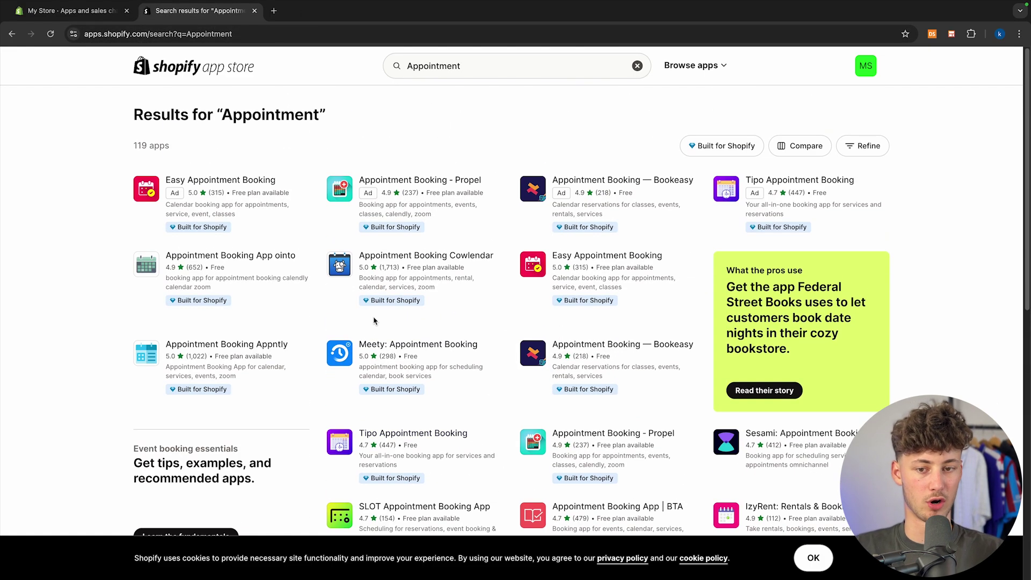
Open the Meety: Appointment Booking listing and review its features, integrations and pricing section.
scroll(355, 317, "down", 1)
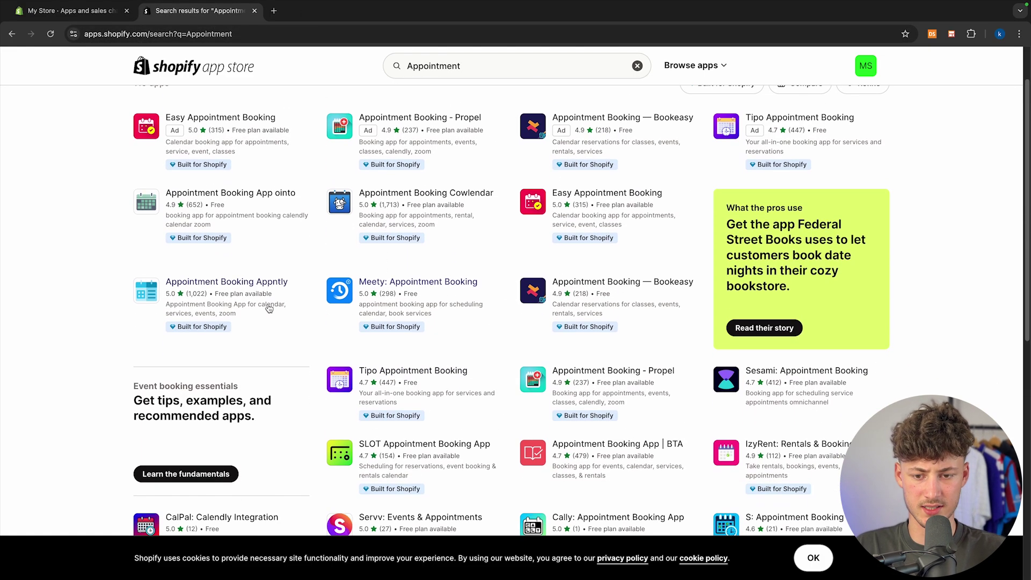
left_click(421, 285)
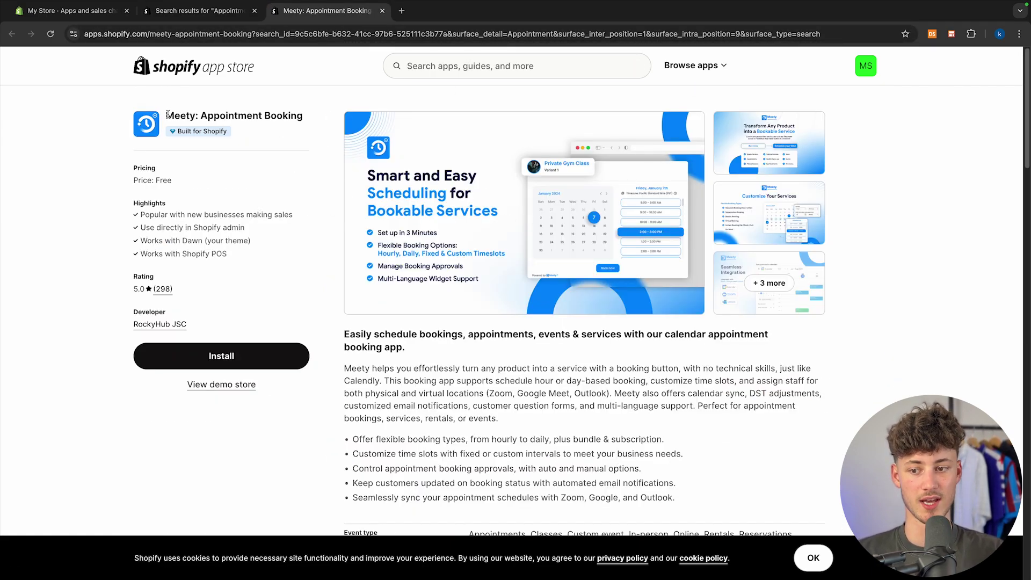
scroll(424, 369, "down", 15)
scroll(442, 392, "up", 5)
scroll(349, 387, "up", 2)
scroll(265, 394, "down", 1)
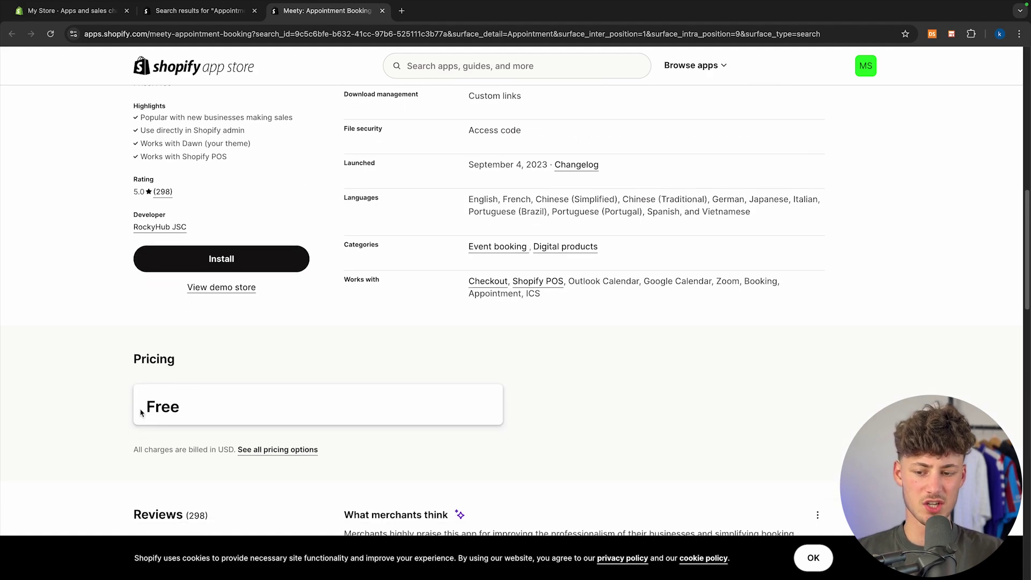
Read Meety's full pricing plans page, close it, and return to the app listing.
left_click(263, 451)
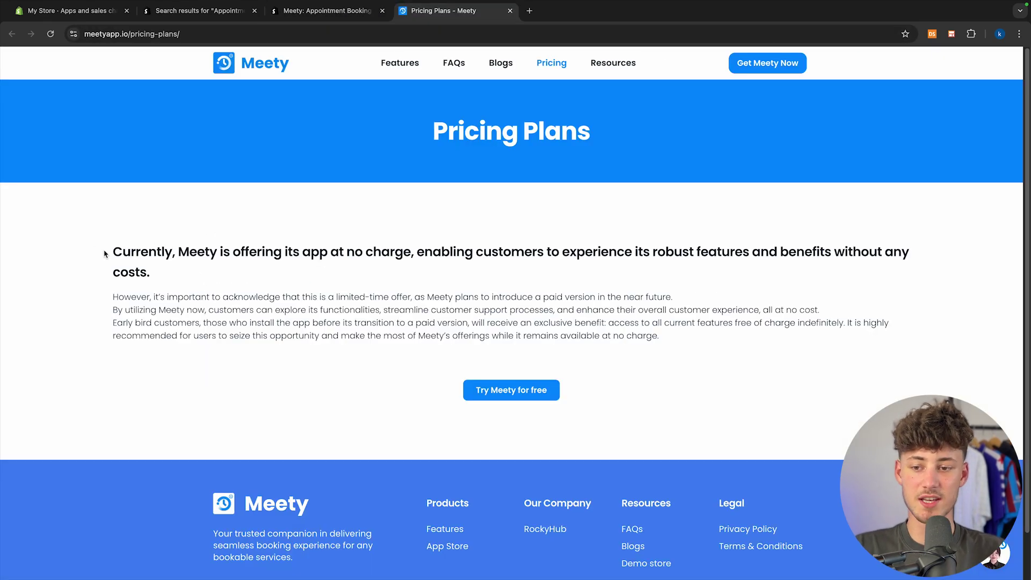
left_click_drag(105, 253, 434, 254)
left_click(396, 167)
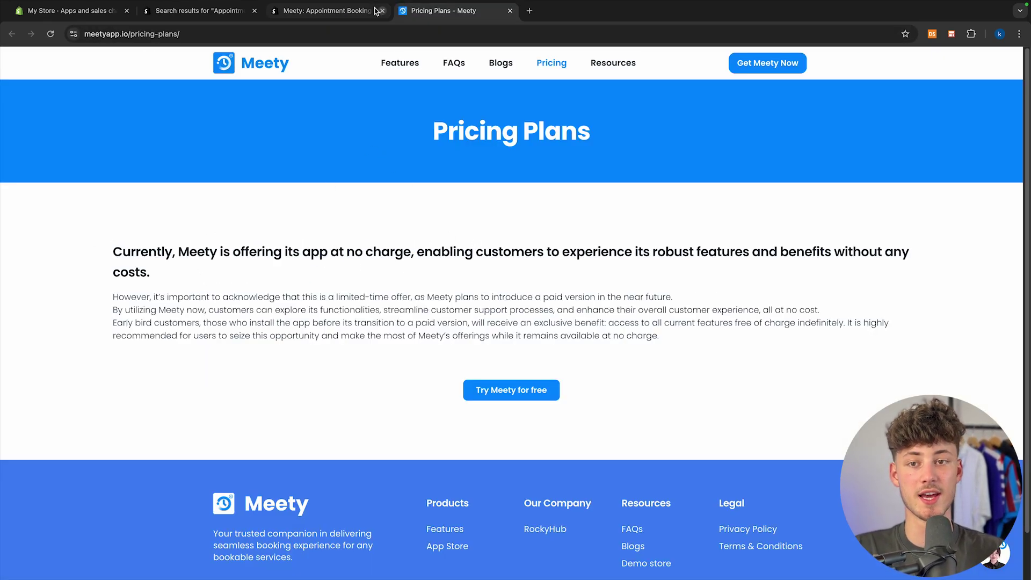
left_click(328, 10)
left_click(509, 11)
scroll(337, 244, "up", 10)
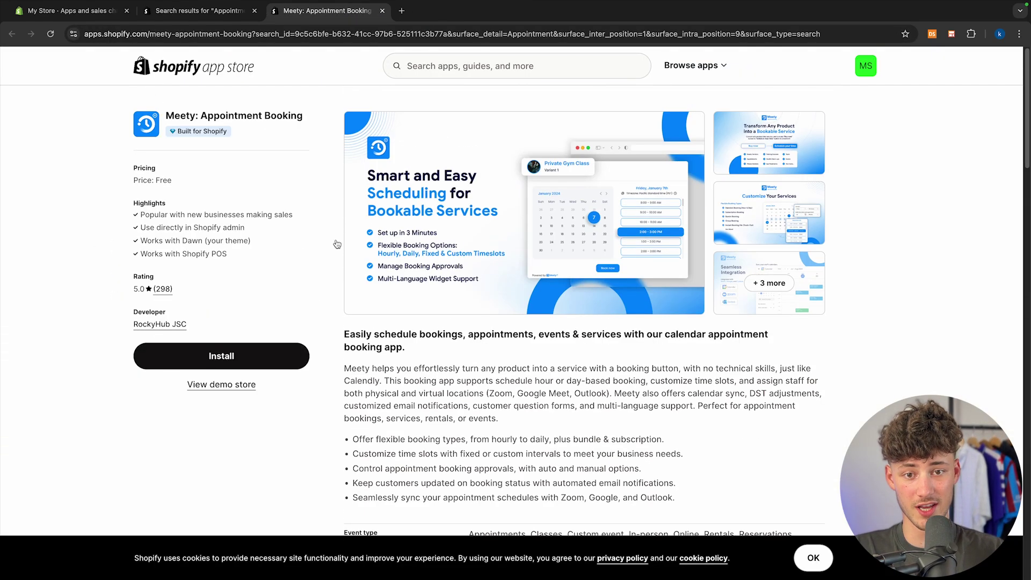
Open Meety's demo store and view the Tao Yin Yoga Classes time slots for August 7.
left_click(246, 385)
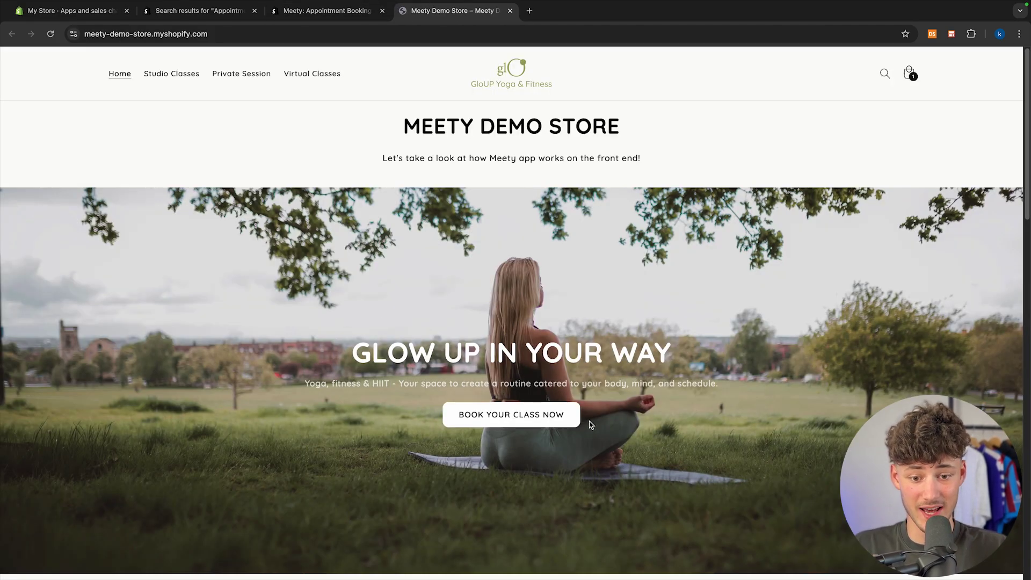
left_click(556, 412)
left_click(513, 353)
left_click(641, 388)
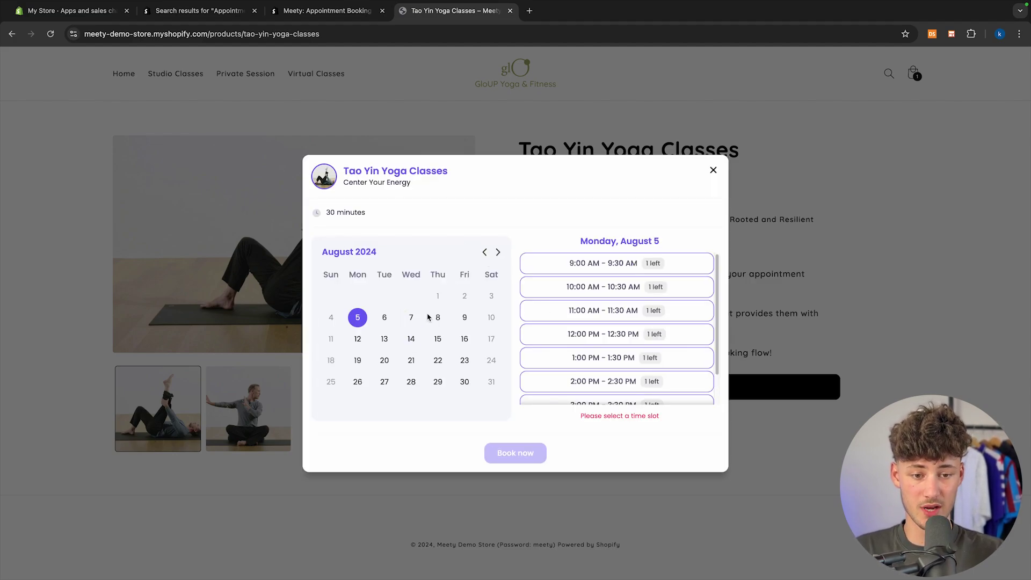
left_click(411, 319)
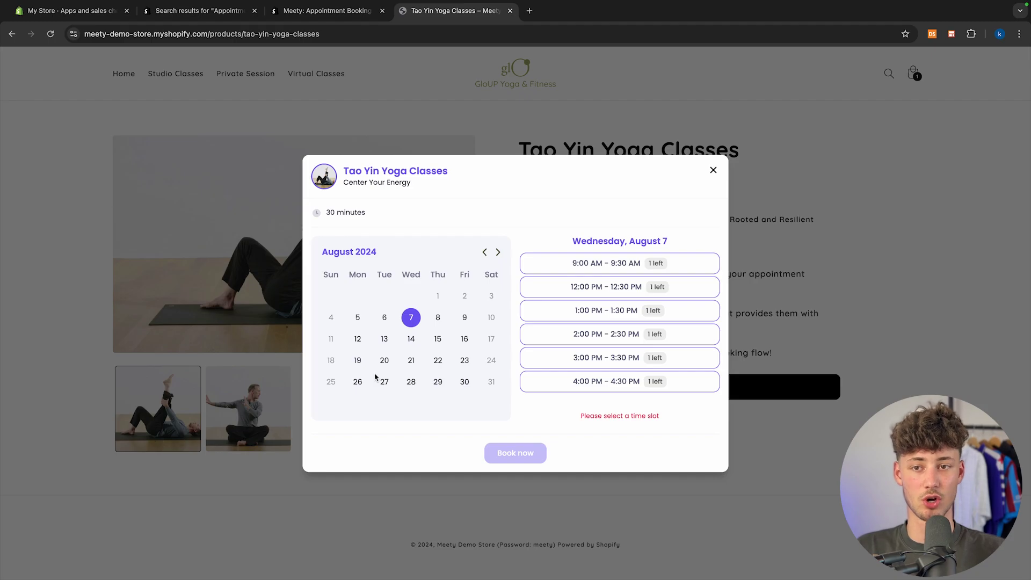
Return to the Meety listing, install the app on the store, and pin it to the admin navigation.
left_click(293, 14)
left_click(198, 11)
left_click(322, 11)
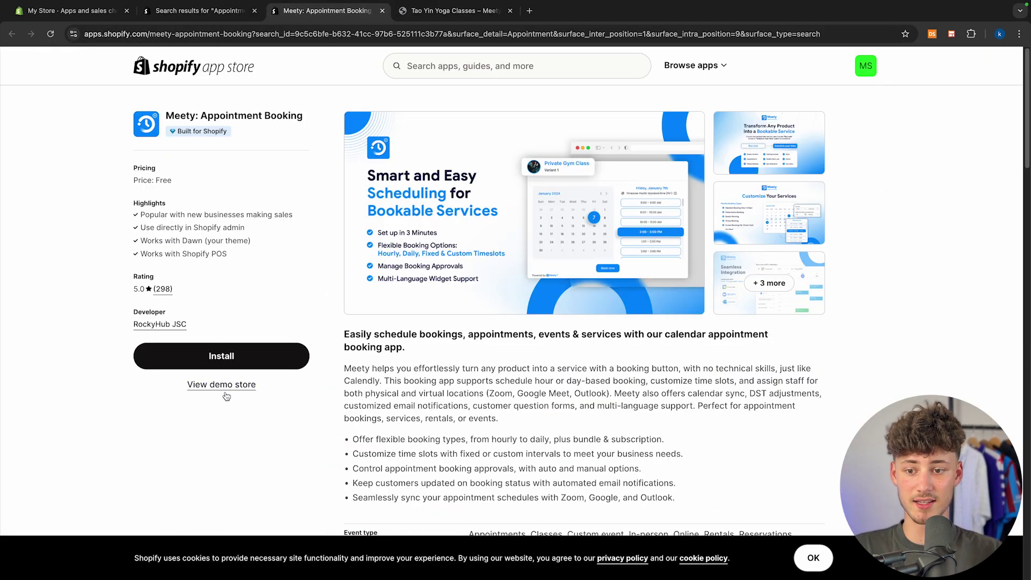
left_click(225, 394)
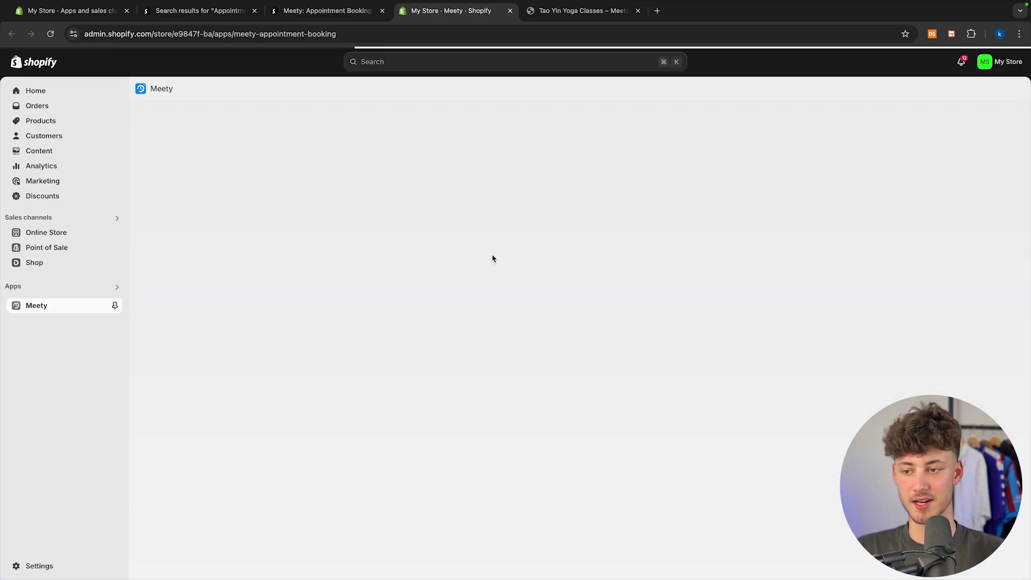
left_click(115, 305)
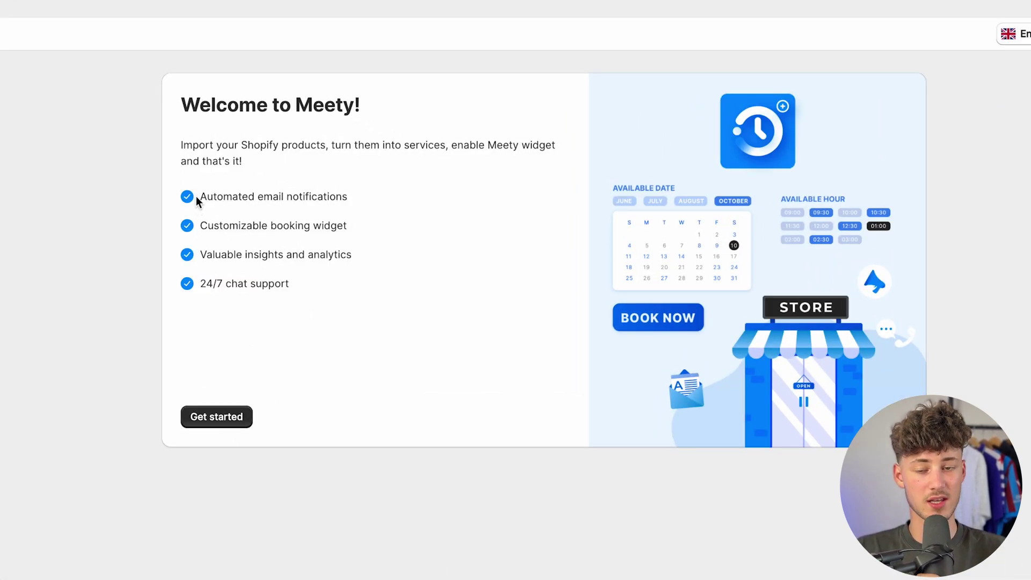
Read through the feature list on Meety's welcome page and get started with the app.
left_click_drag(272, 198, 368, 219)
left_click(269, 225)
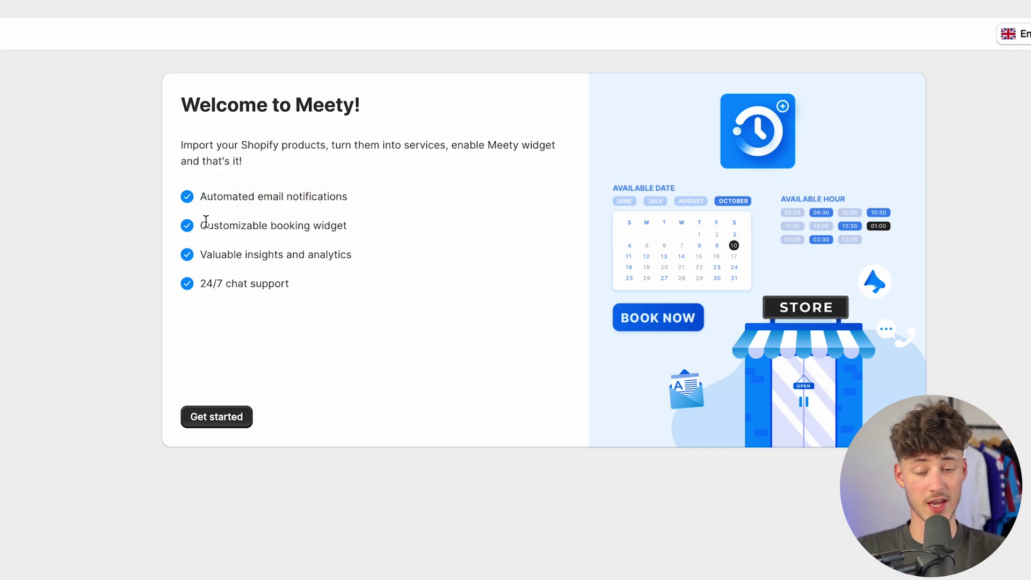
left_click_drag(260, 230, 349, 228)
left_click(314, 264)
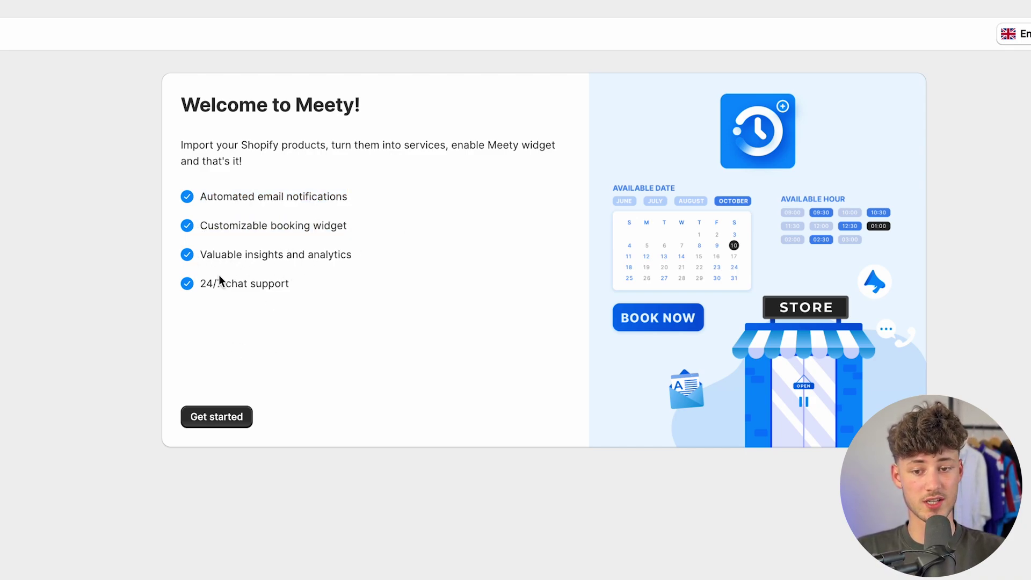
left_click_drag(245, 259, 373, 259)
left_click(368, 263)
left_click_drag(185, 287, 387, 292)
left_click(374, 290)
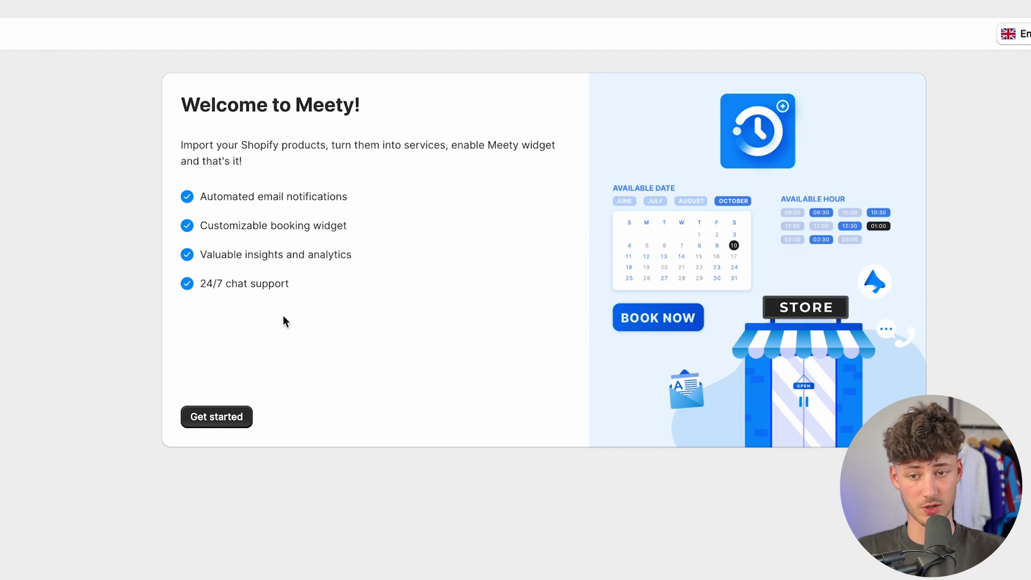
left_click(246, 414)
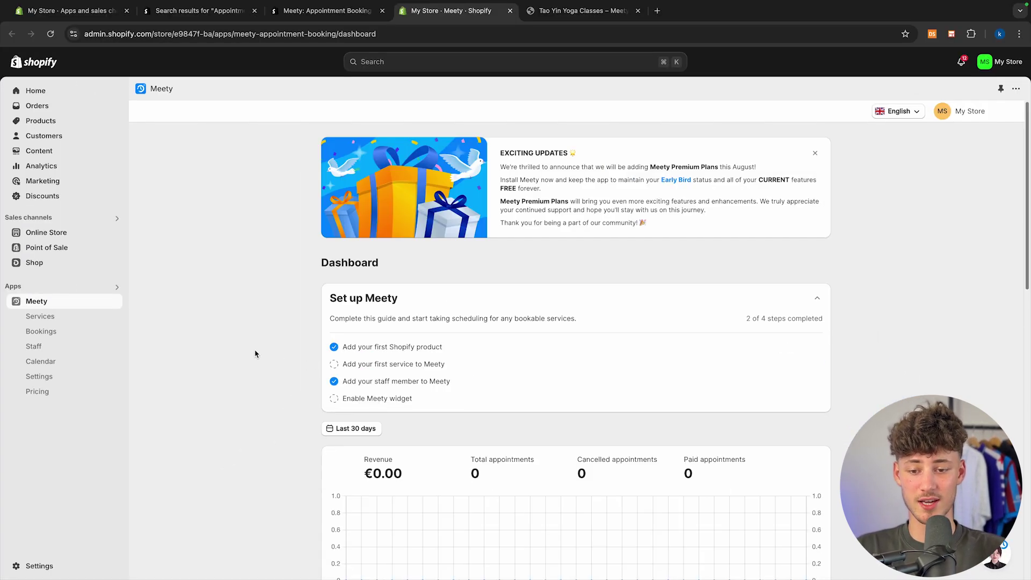
Examine the Meety dashboard's setup guide, revenue and appointment chart, appointment analytics and service performance.
scroll(276, 347, "down", 4)
scroll(283, 348, "up", 4)
scroll(294, 343, "down", 10)
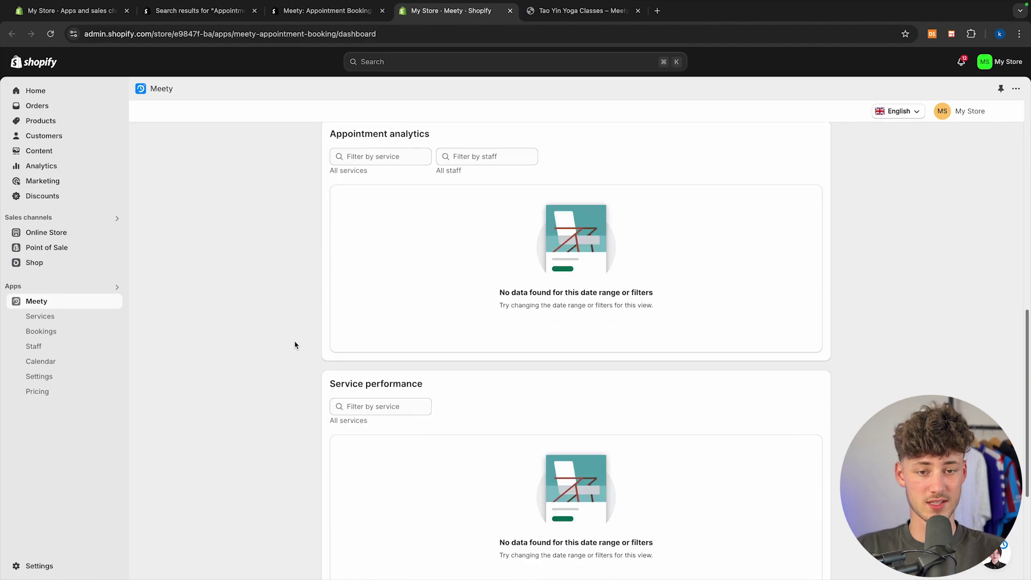
scroll(570, 299, "up", 4)
left_click_drag(362, 173, 480, 170)
left_click(481, 171)
scroll(643, 184, "down", 2)
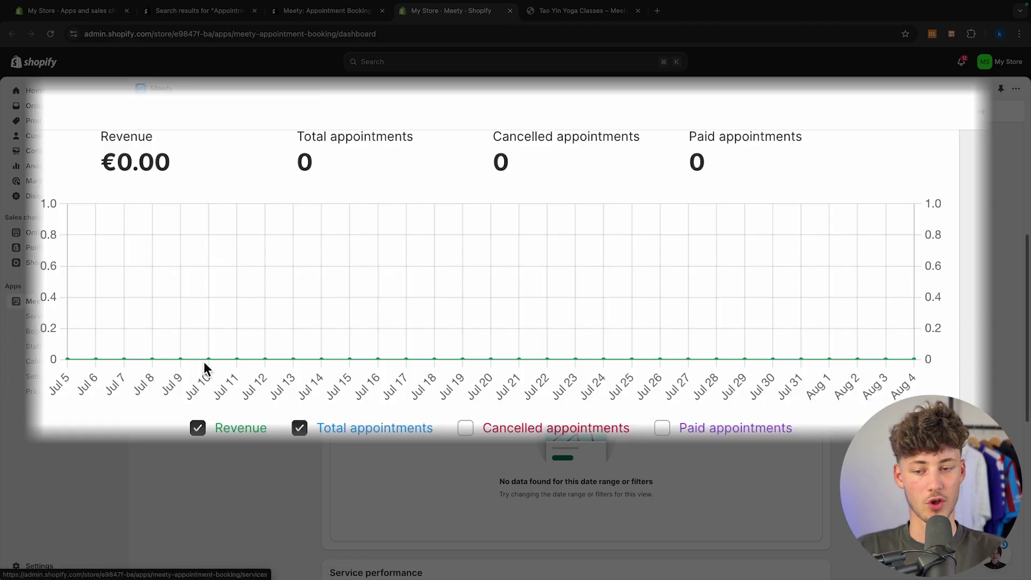
scroll(211, 361, "up", 5)
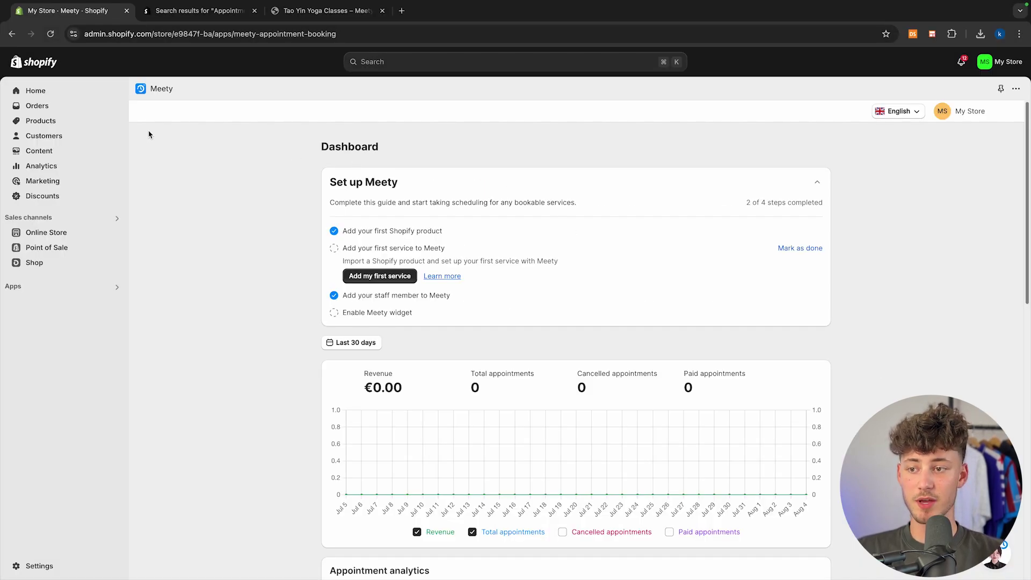
View the Yoga Lesson product in the store's product list and return to the list.
left_click(74, 121)
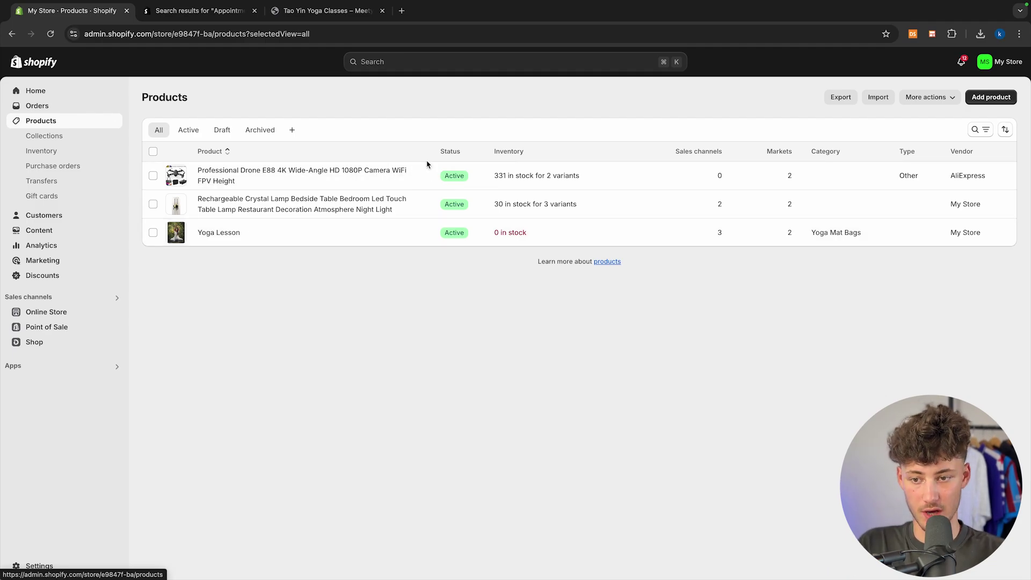
left_click(220, 234)
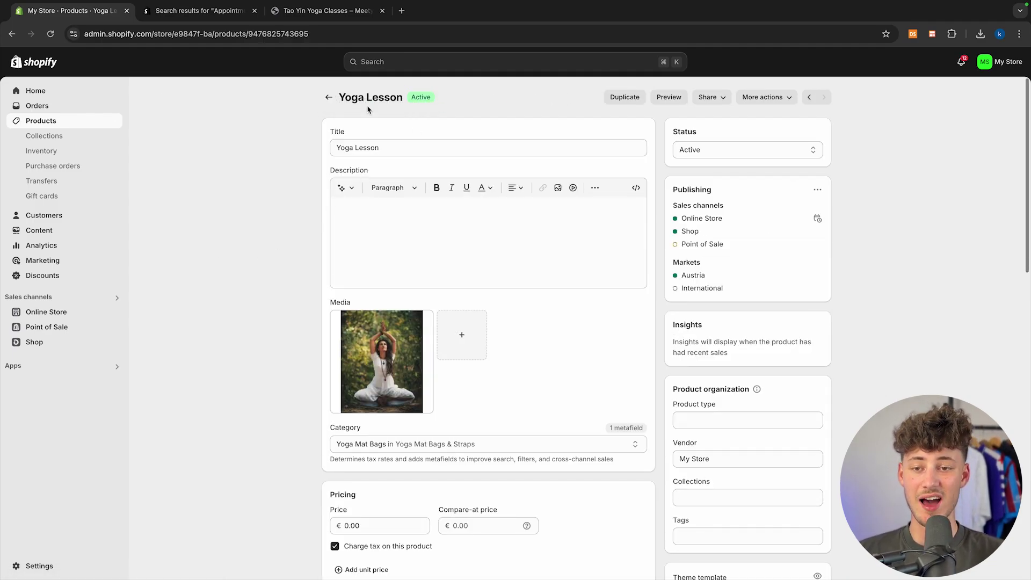
left_click(329, 99)
Open the Meety app from the installed apps and add the Yoga Lesson product as its first service.
left_click(67, 371)
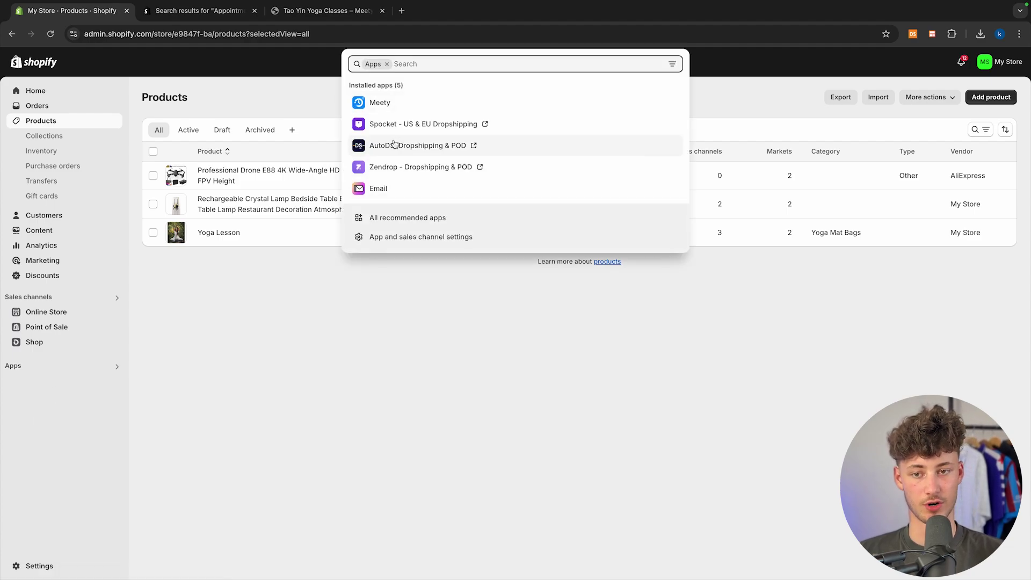
left_click(399, 111)
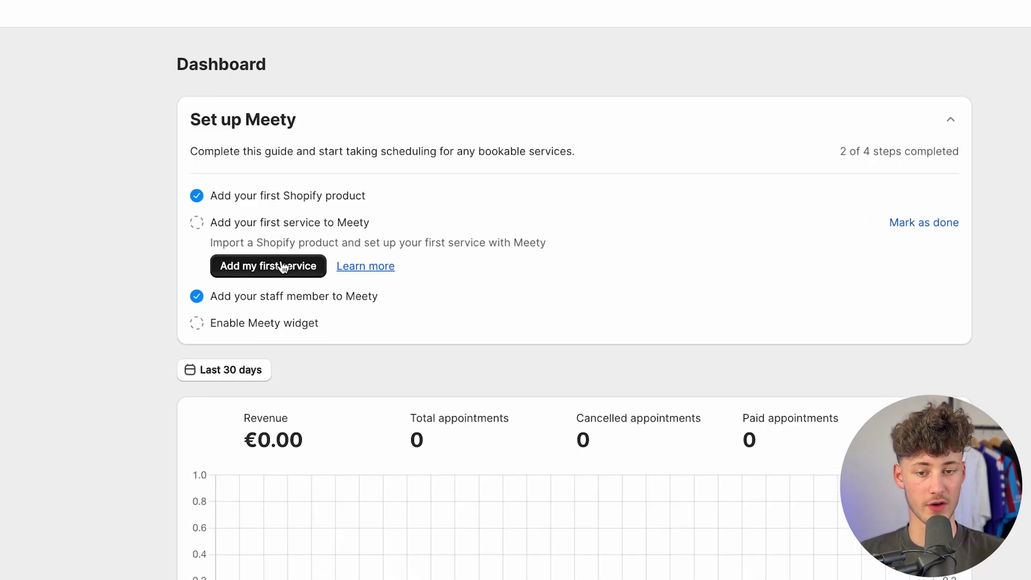
left_click(301, 268)
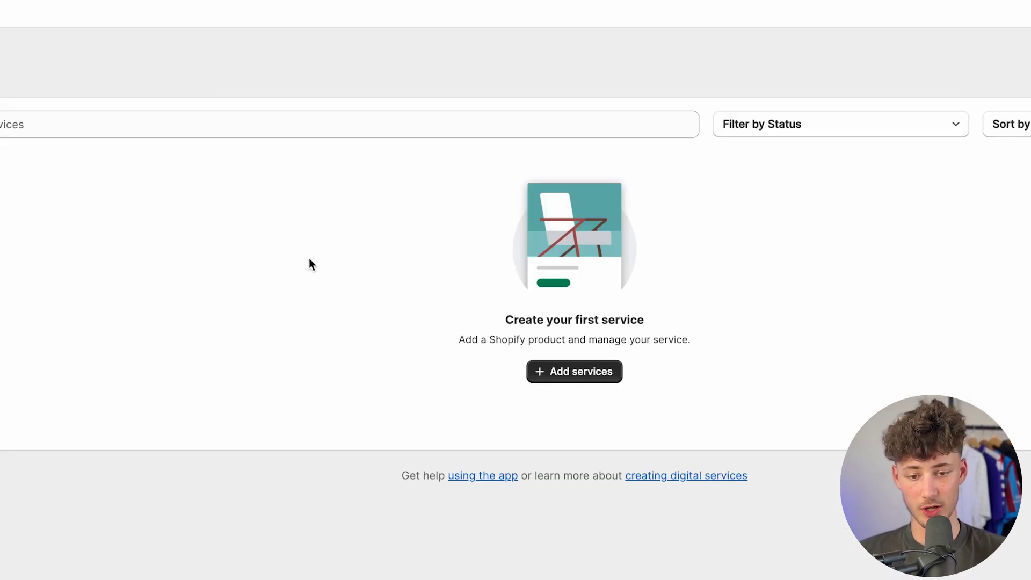
left_click(534, 381)
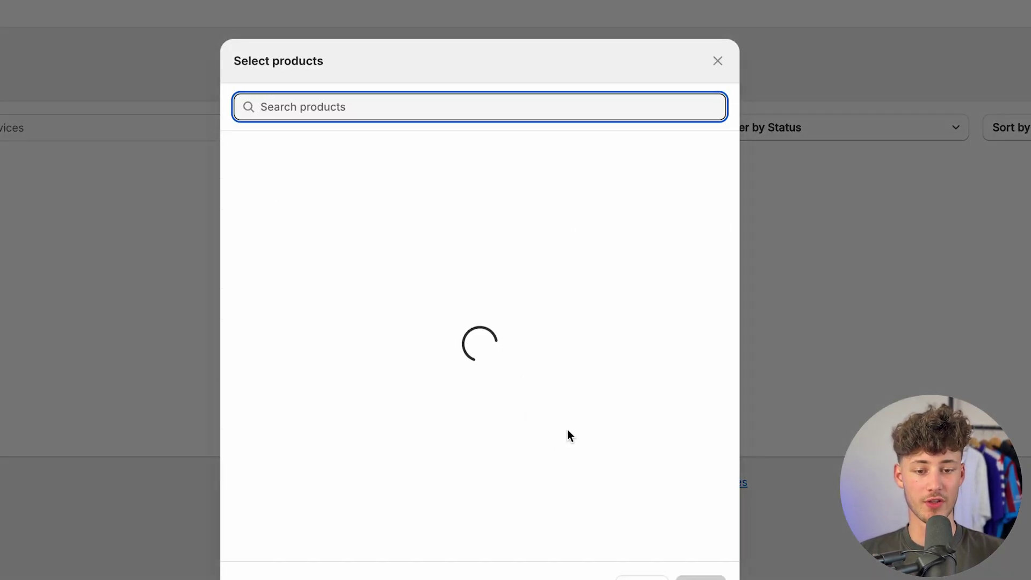
left_click(403, 413)
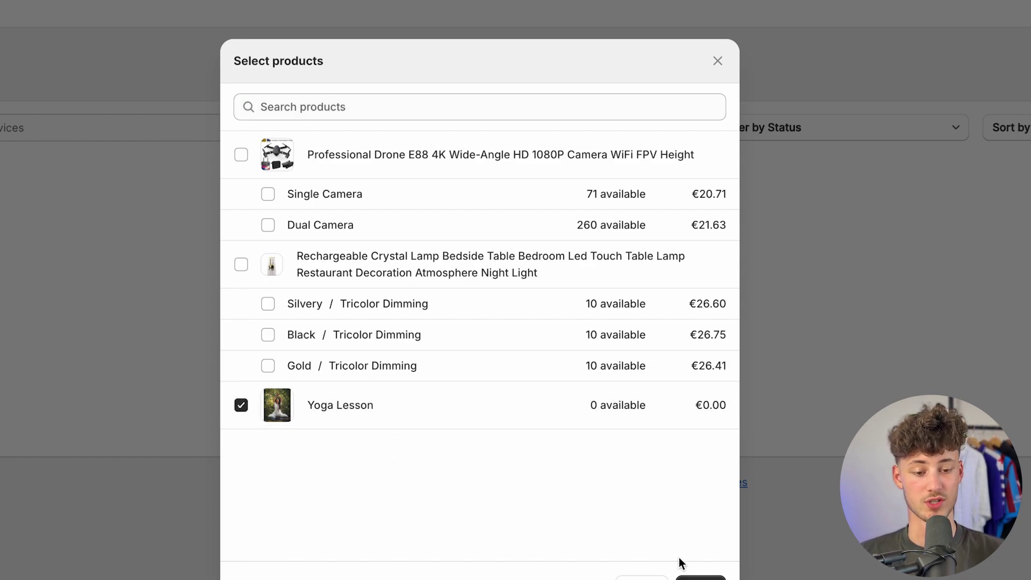
left_click(717, 420)
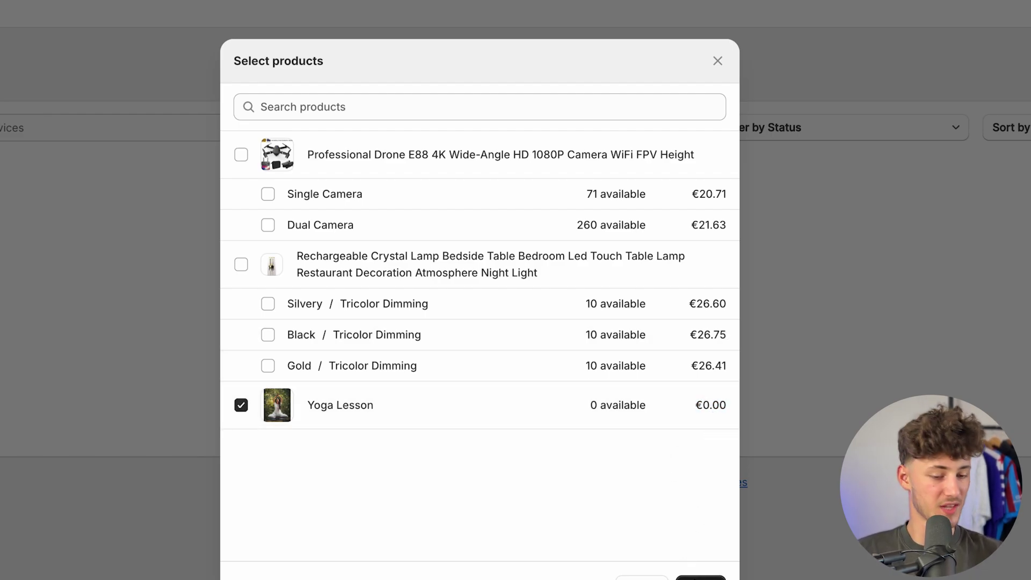
left_click(700, 577)
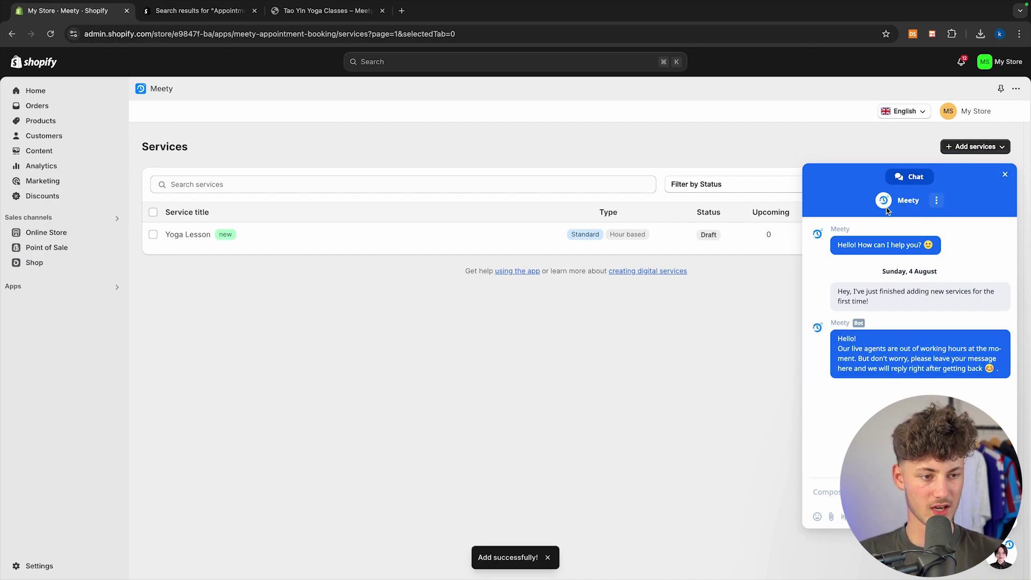
Dismiss the support chat and open the Yoga Lesson service for editing.
left_click(1004, 176)
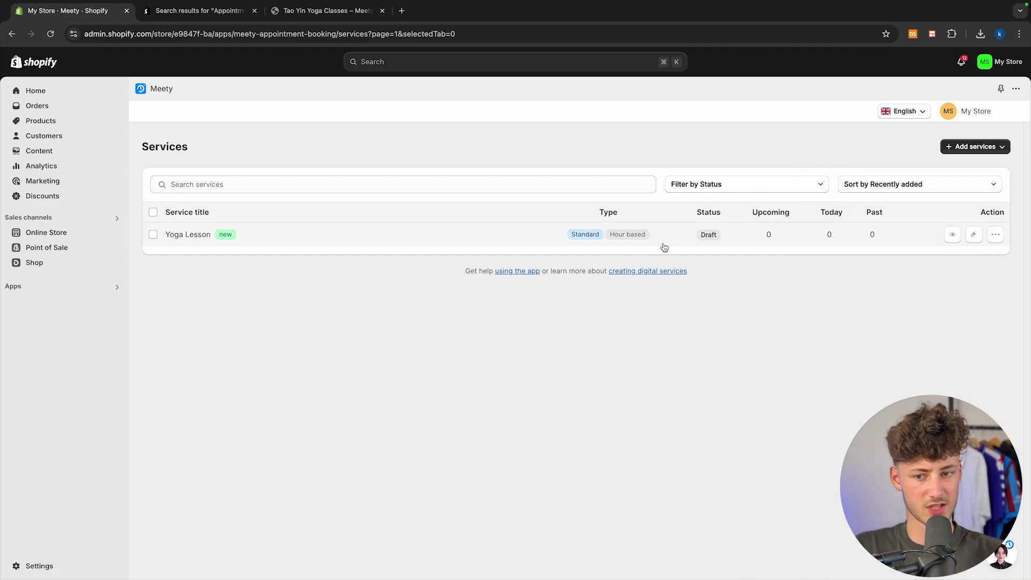
left_click(974, 234)
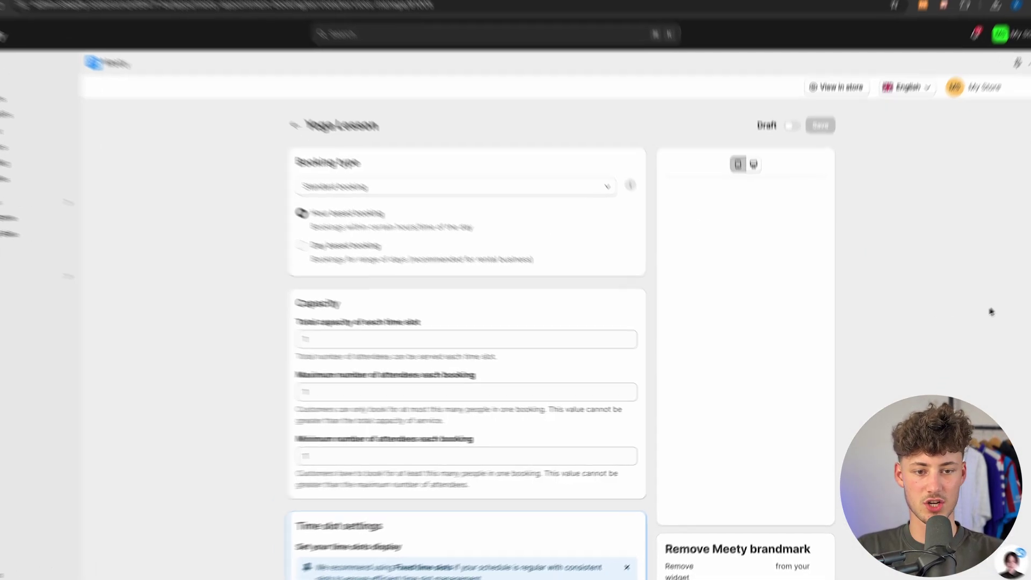
scroll(605, 150, "down", 4)
scroll(349, 124, "up", 3)
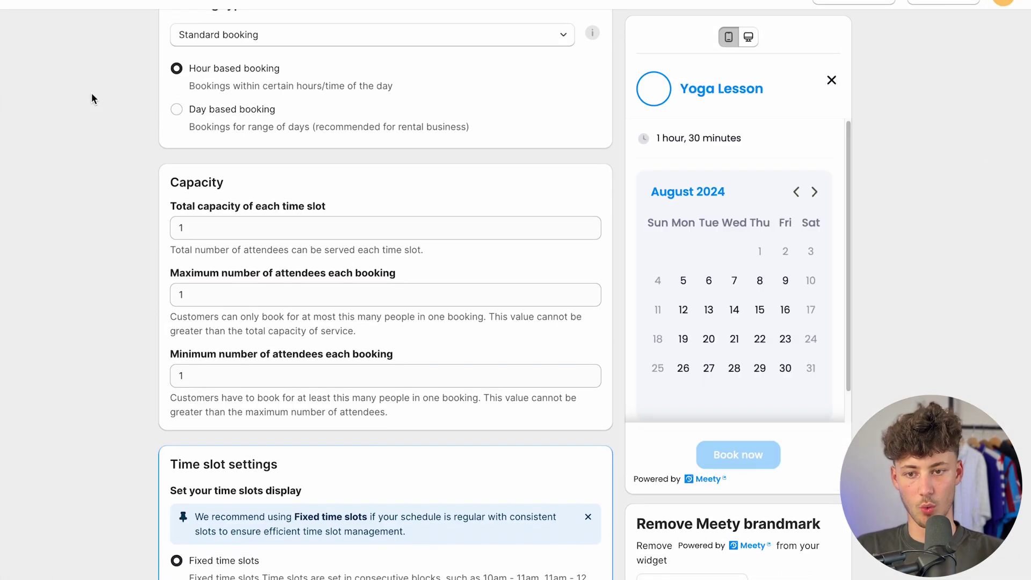
Examine the Yoga Lesson booking type choices, including Standard booking and the hour based and day based options.
scroll(92, 96, "up", 2)
left_click_drag(160, 93, 279, 89)
left_click(214, 120)
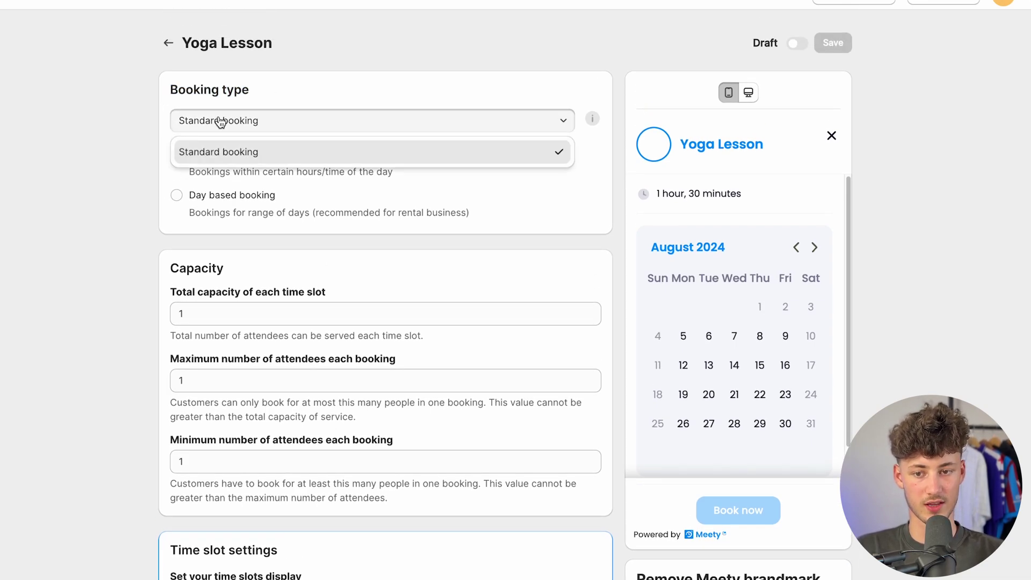
left_click(280, 155)
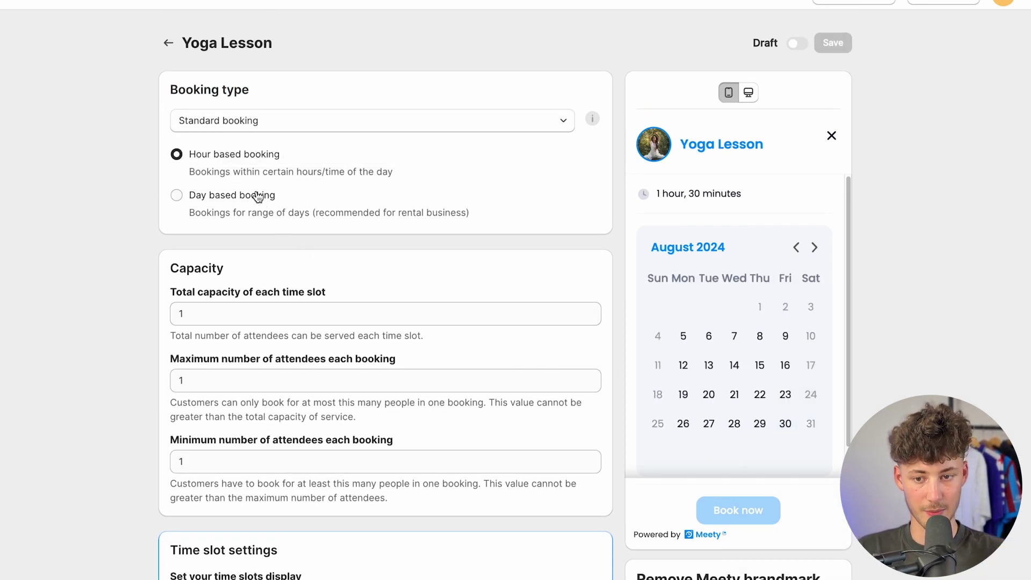
left_click_drag(192, 155, 279, 161)
left_click(312, 156)
left_click_drag(185, 195, 311, 205)
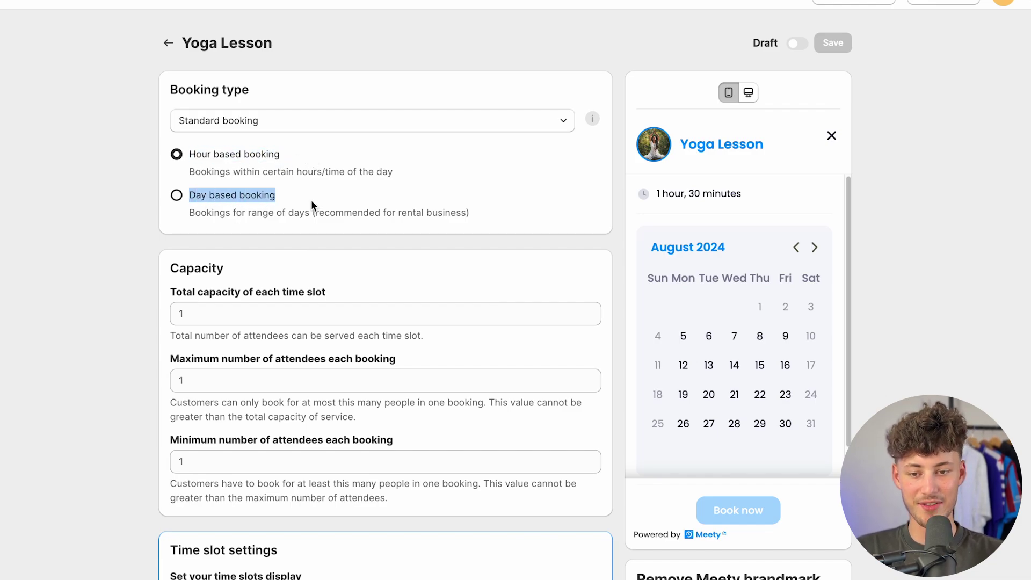
left_click(349, 198)
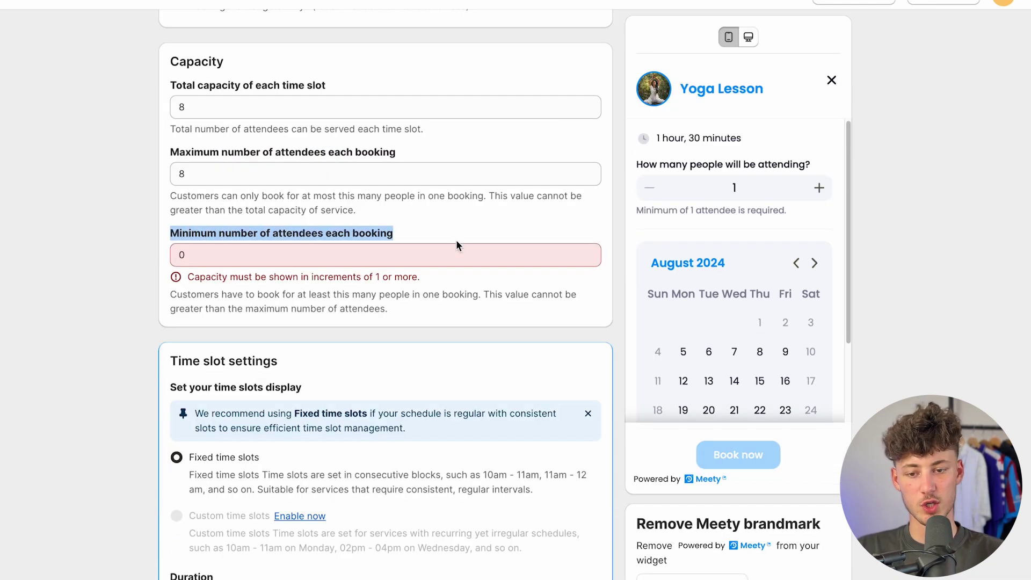
Set the minimum number of attendees each booking to 1.
left_click(268, 255)
left_click(268, 256)
type("1")
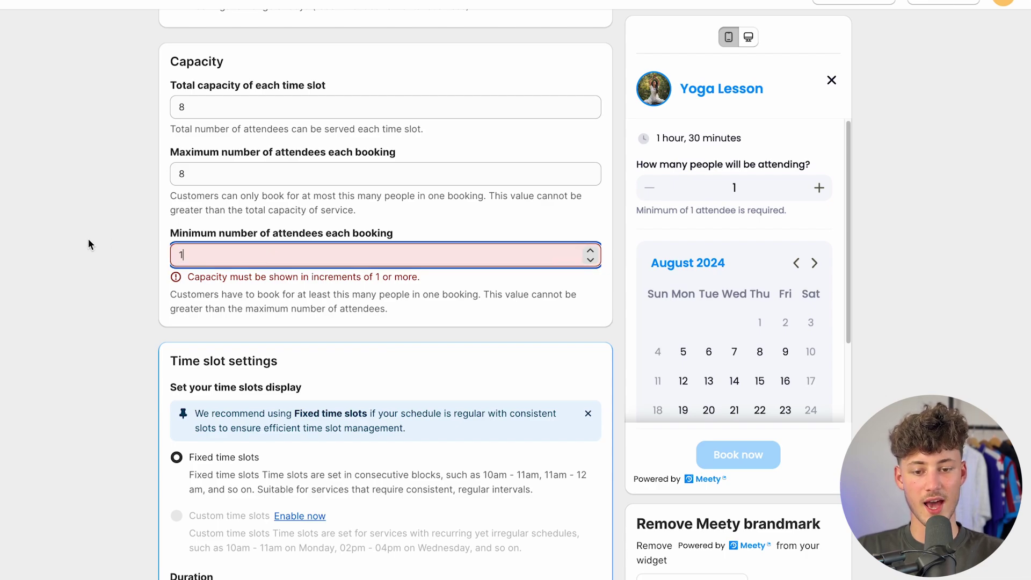
key("ctrl+a")
left_click(84, 255)
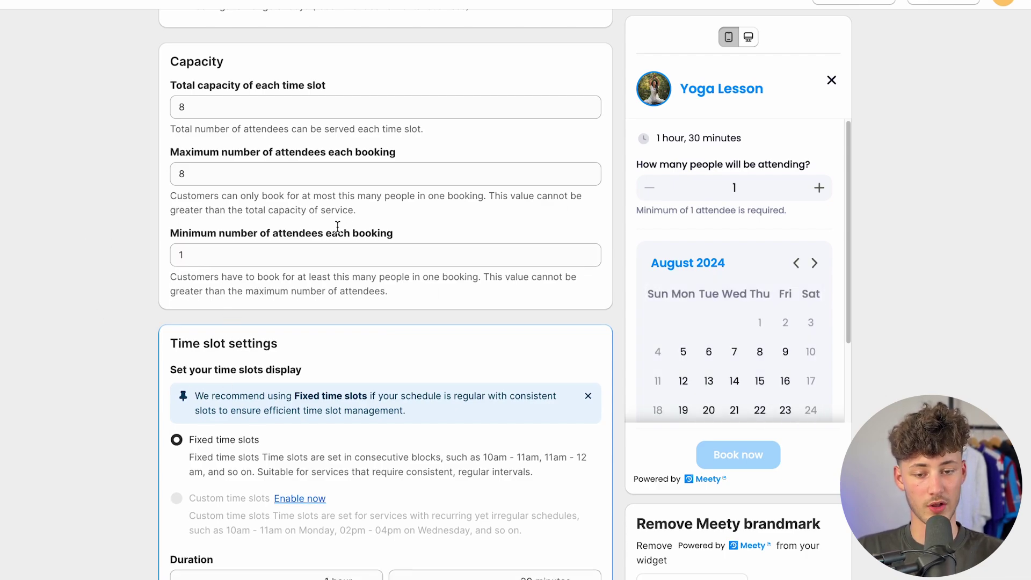
Try a minimum of 2 attendees each booking, check the booking preview, and return the minimum to 1.
double_click(333, 254)
type("2")
left_click(37, 253)
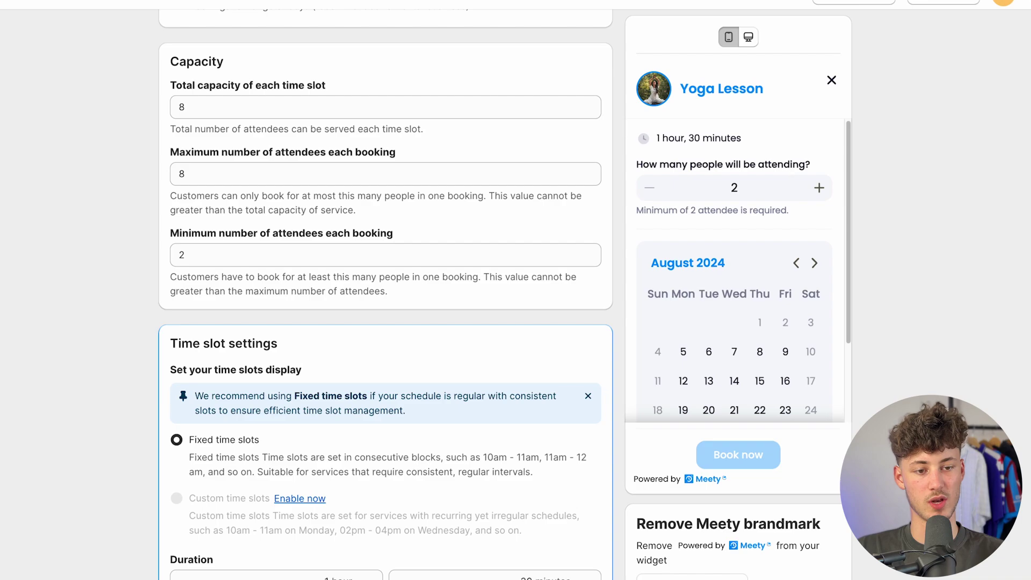
double_click(740, 89)
left_click(218, 252)
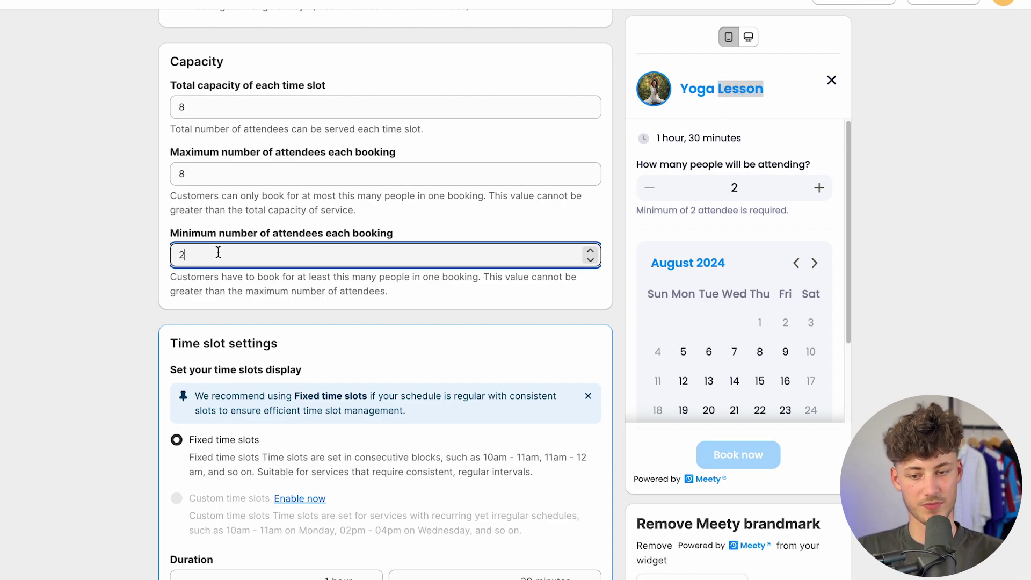
type("1")
left_click(66, 249)
Enable custom time slots and switch the service's time slot display from fixed to custom.
scroll(293, 289, "down", 9)
scroll(229, 232, "up", 5)
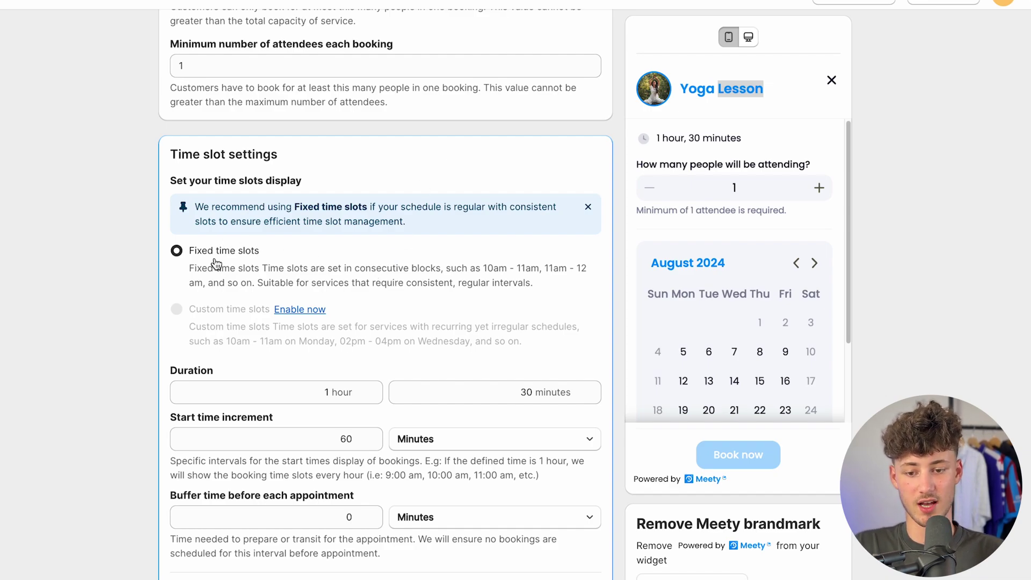
left_click_drag(205, 264, 319, 252)
left_click(254, 276)
scroll(253, 276, "down", 3)
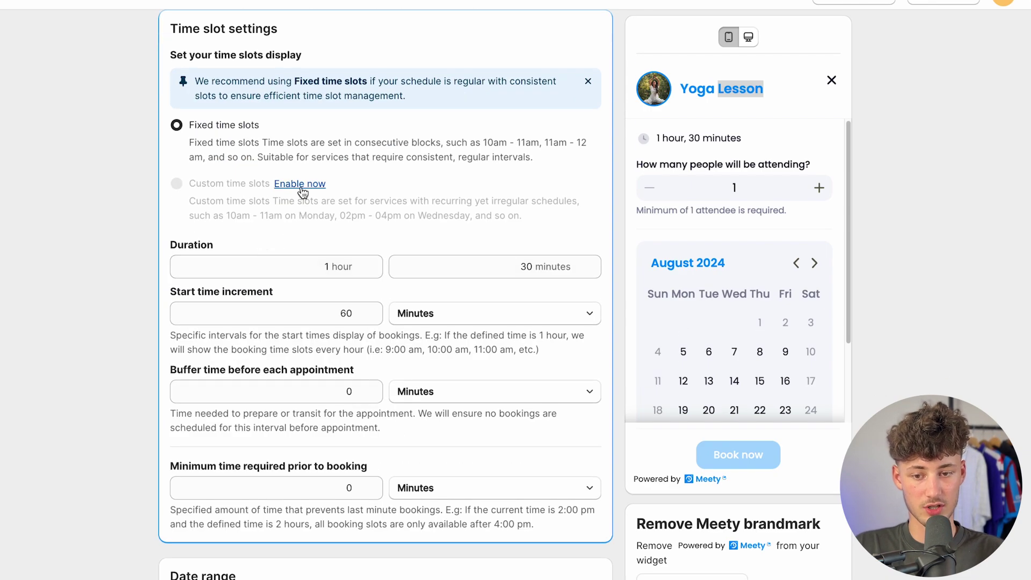
left_click(299, 184)
left_click(186, 183)
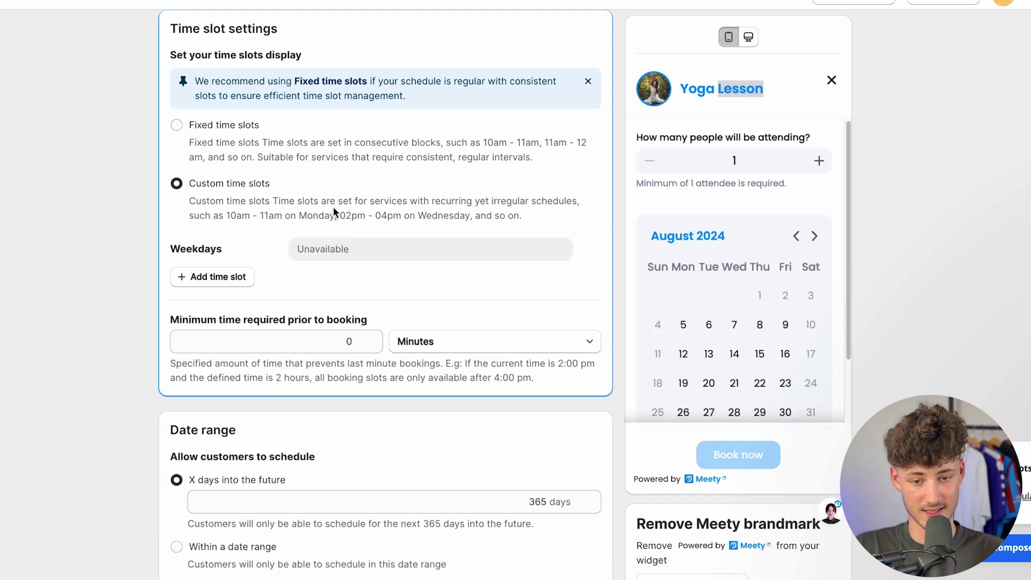
Add a custom time slot and set its day to Everyday.
left_click(230, 277)
left_click(257, 244)
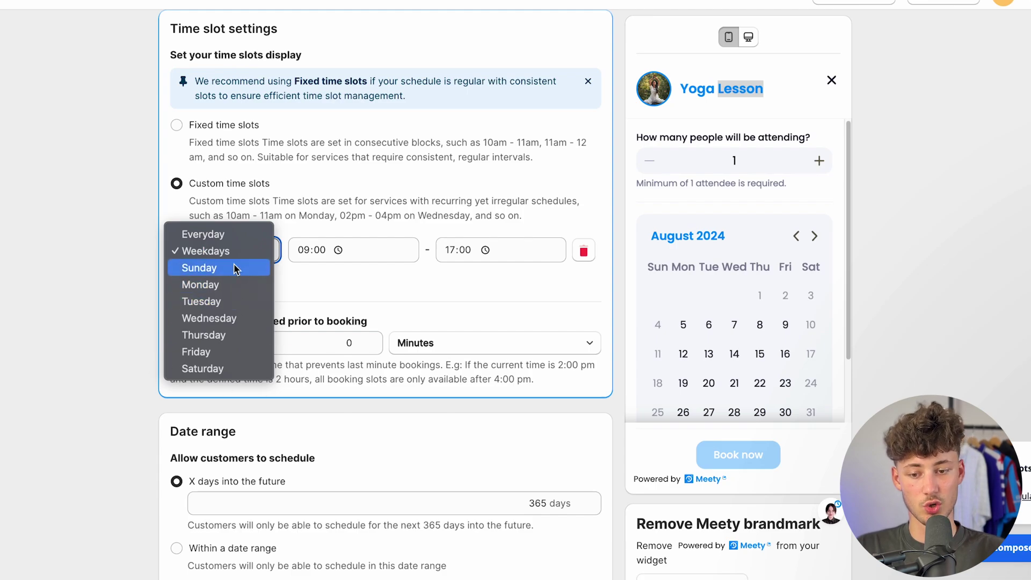
left_click(206, 236)
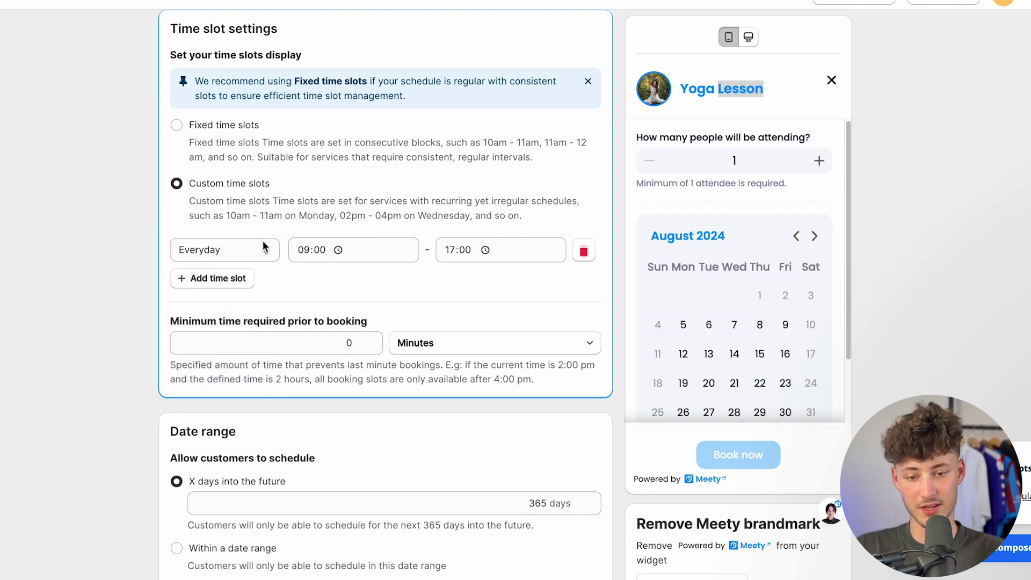
left_click(583, 250)
left_click(214, 275)
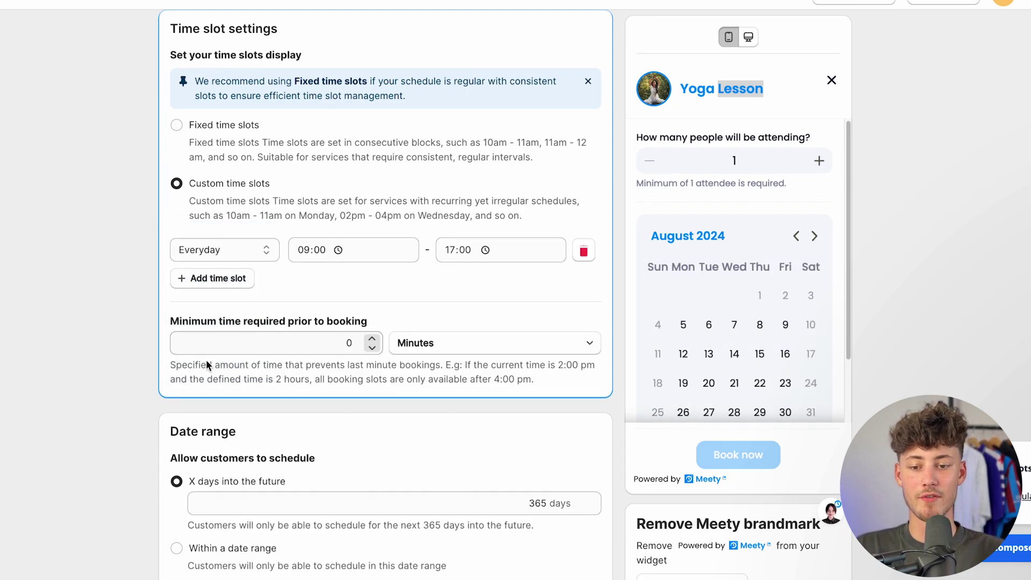
Try Wednesday and Thursday as the day of the custom time slot.
left_click(236, 256)
left_click(229, 338)
left_click(227, 251)
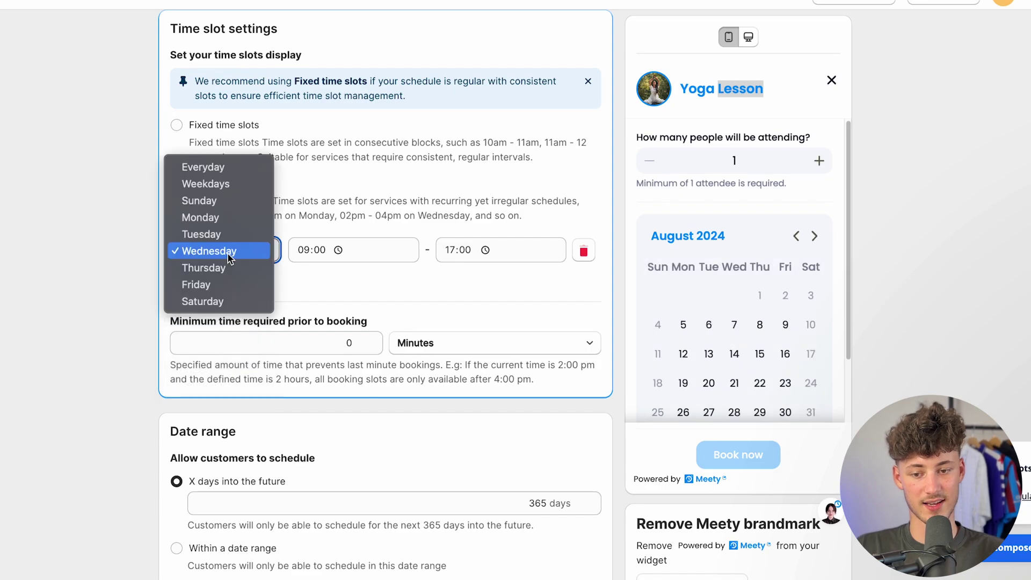
left_click(237, 269)
left_click(227, 255)
left_click(247, 232)
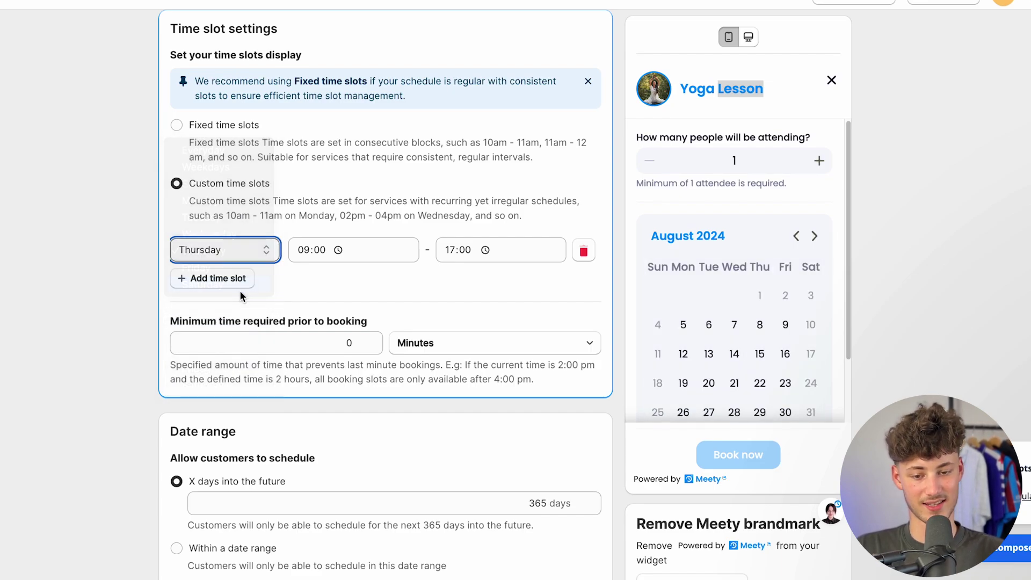
Switch the time slot display back to Fixed time slots and look over the date range and assigned staff settings.
left_click(204, 129)
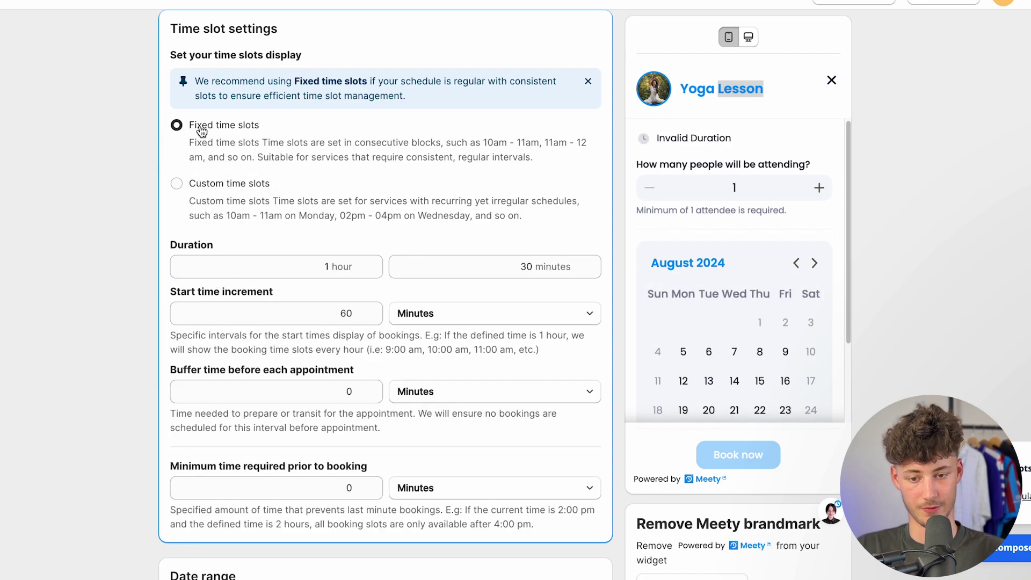
left_click_drag(185, 127, 296, 134)
left_click(296, 134)
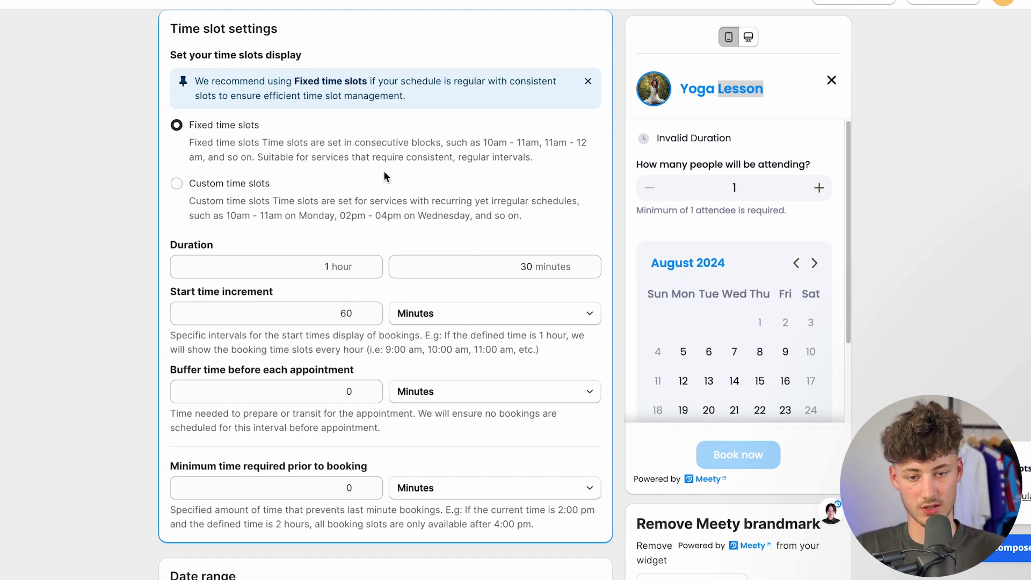
scroll(432, 357, "down", 2)
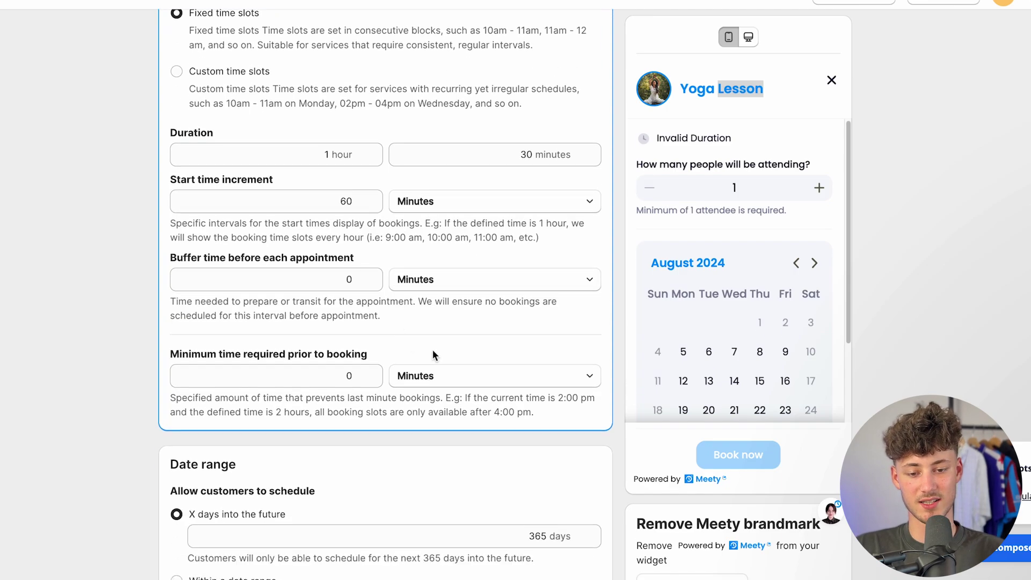
scroll(776, 329, "down", 6)
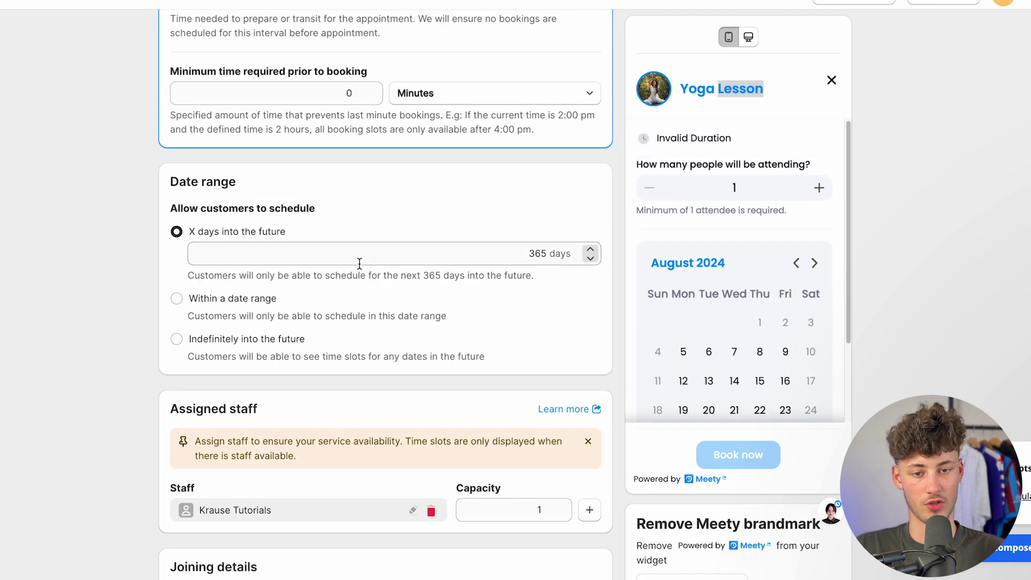
Set the fixed time slot duration to 1 hour 0 minutes.
scroll(371, 274, "up", 6)
double_click(283, 164)
left_click(371, 184)
key("Tab")
type("0")
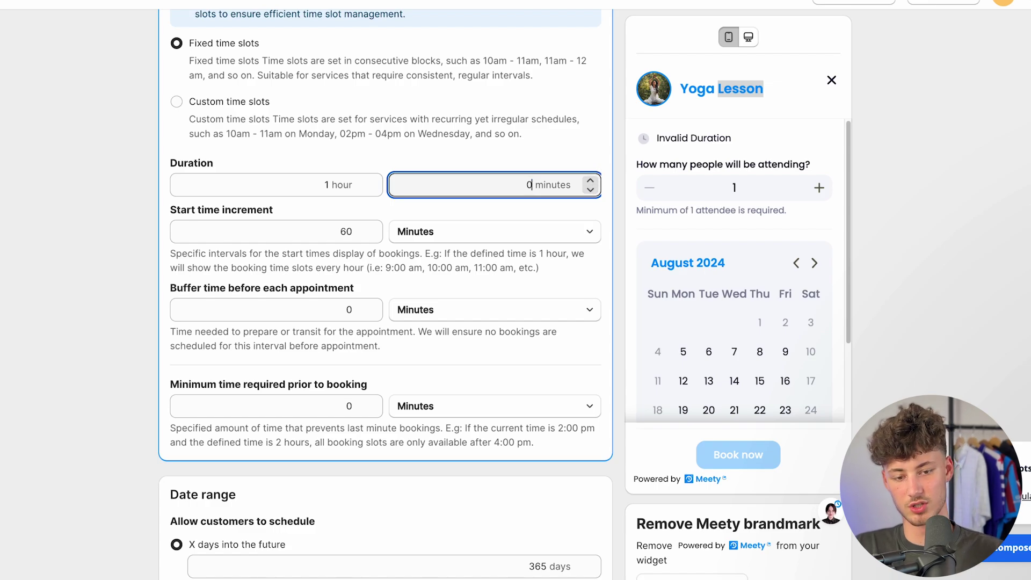
left_click(563, 97)
Read the explanation of the start time increment and look over the buffer time and minimum booking notice settings.
triple_click(237, 214)
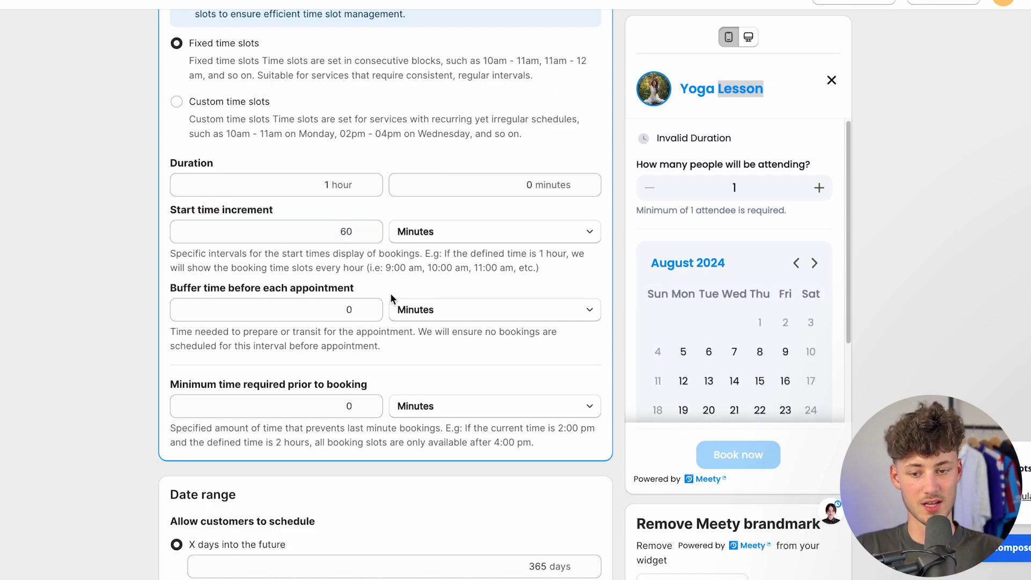
left_click_drag(167, 255, 426, 256)
left_click_drag(433, 256, 380, 267)
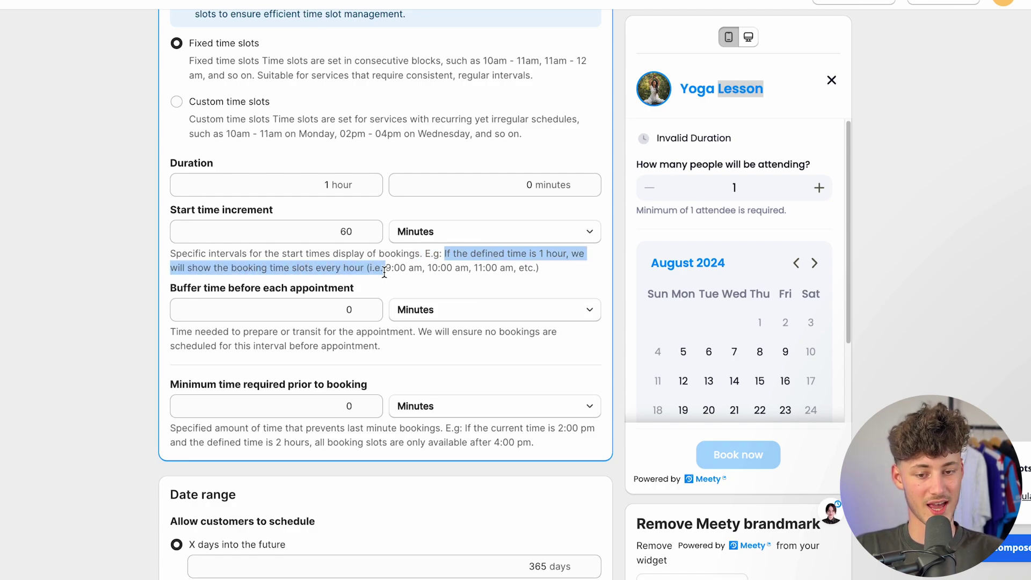
left_click(456, 267)
scroll(837, 288, "down", 2)
scroll(784, 297, "up", 2)
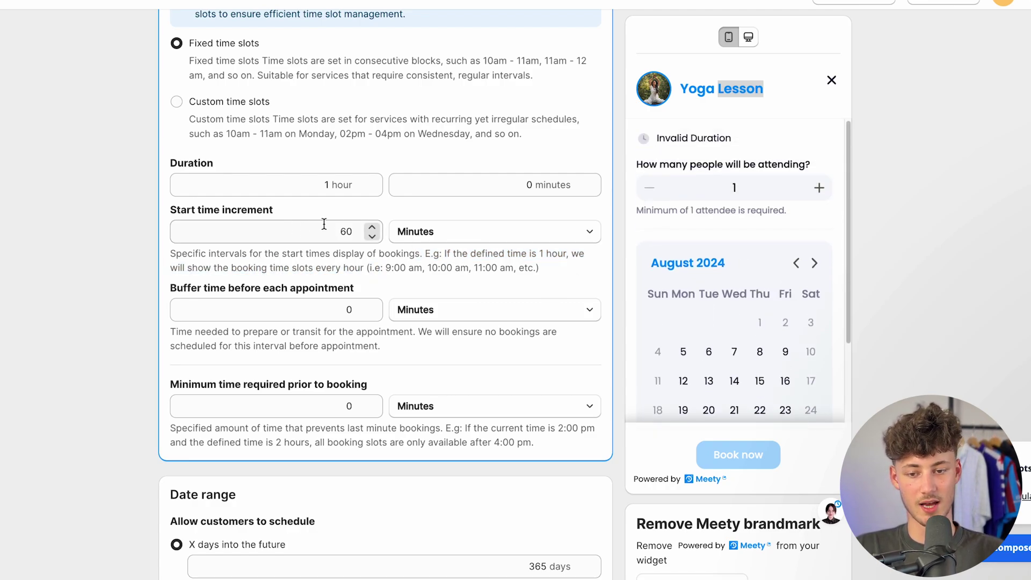
scroll(301, 220, "down", 3)
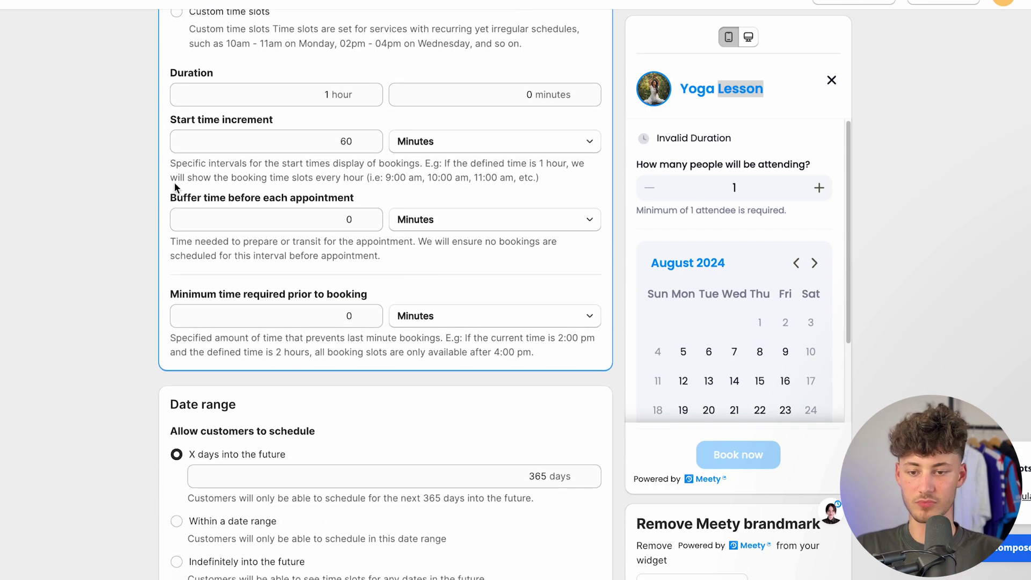
Review the buffer time setting and set the minimum time required prior to booking to 120 minutes.
left_click_drag(165, 205, 236, 203)
left_click(234, 289)
scroll(234, 299, "down", 3)
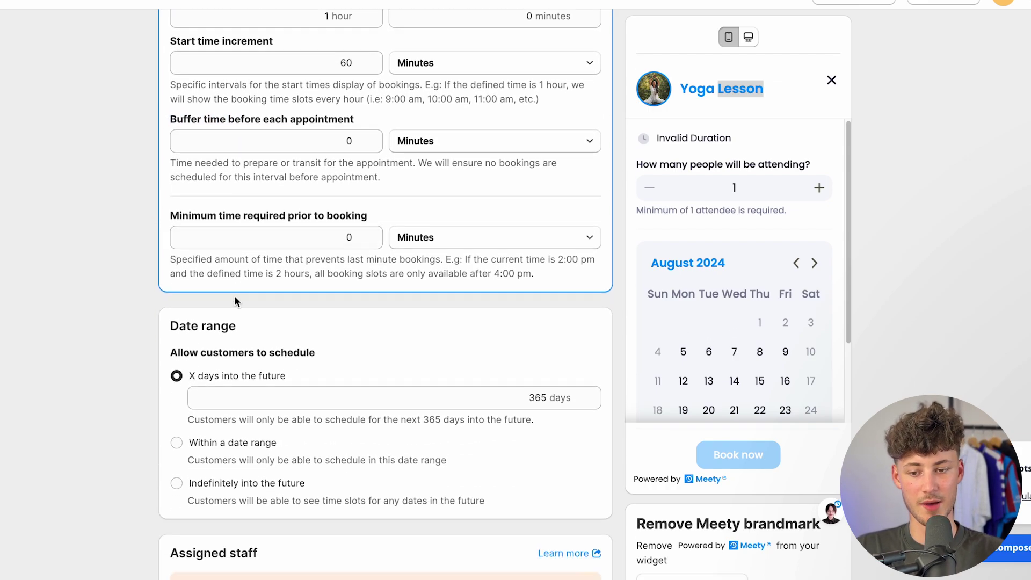
left_click_drag(167, 173, 328, 173)
left_click(326, 173)
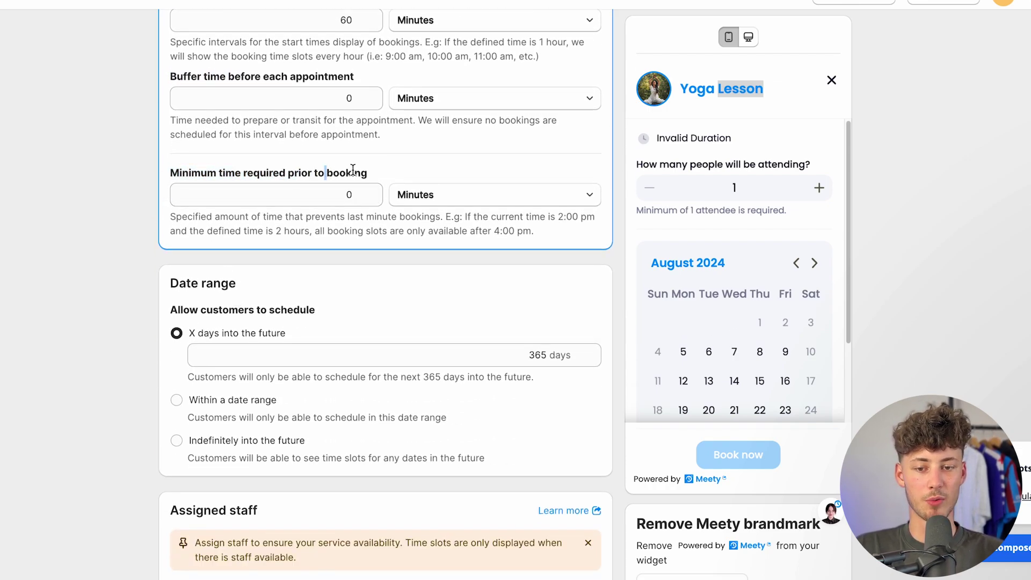
left_click(314, 198)
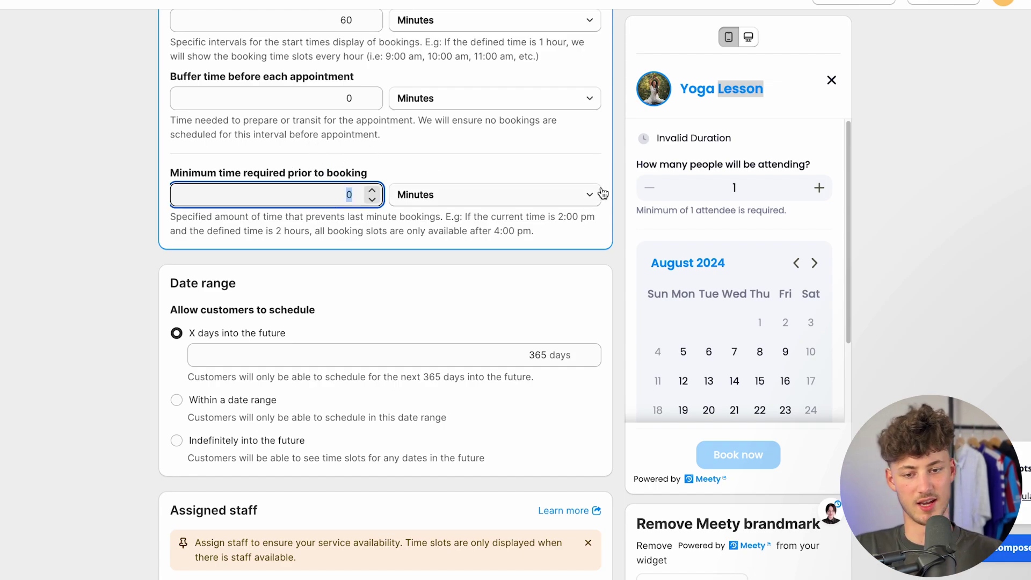
type("120")
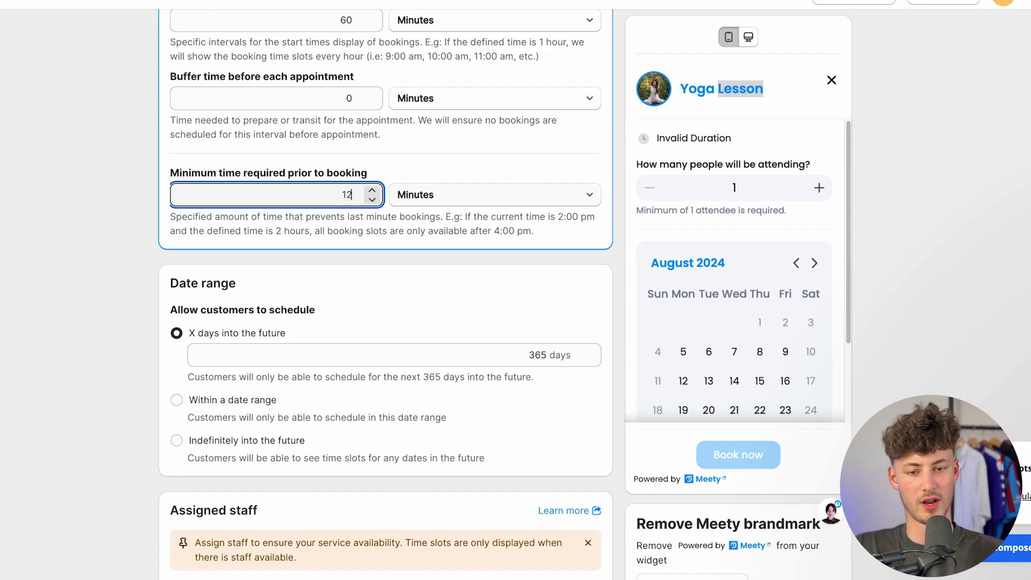
left_click(417, 287)
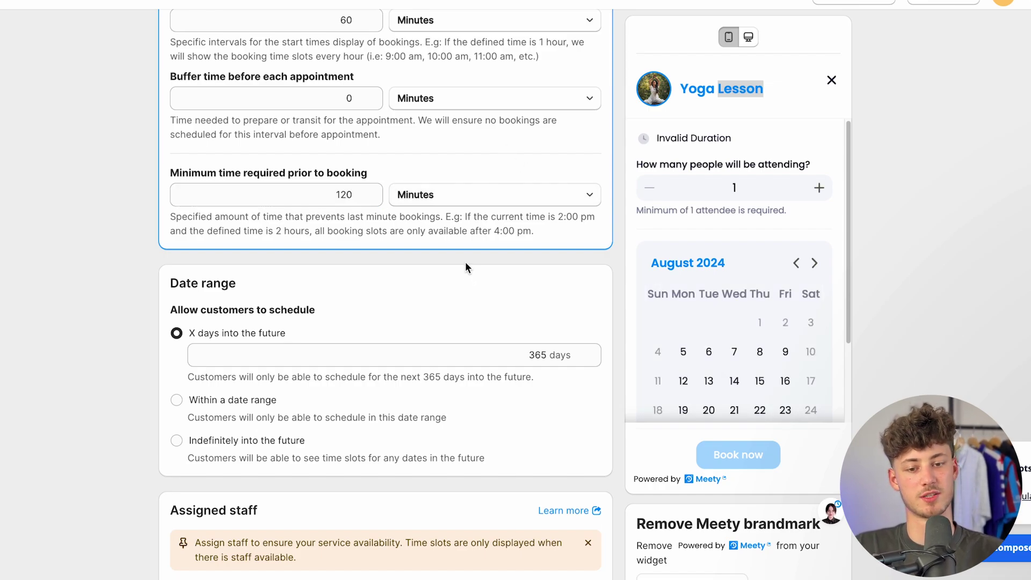
left_click(370, 196)
left_click(385, 229)
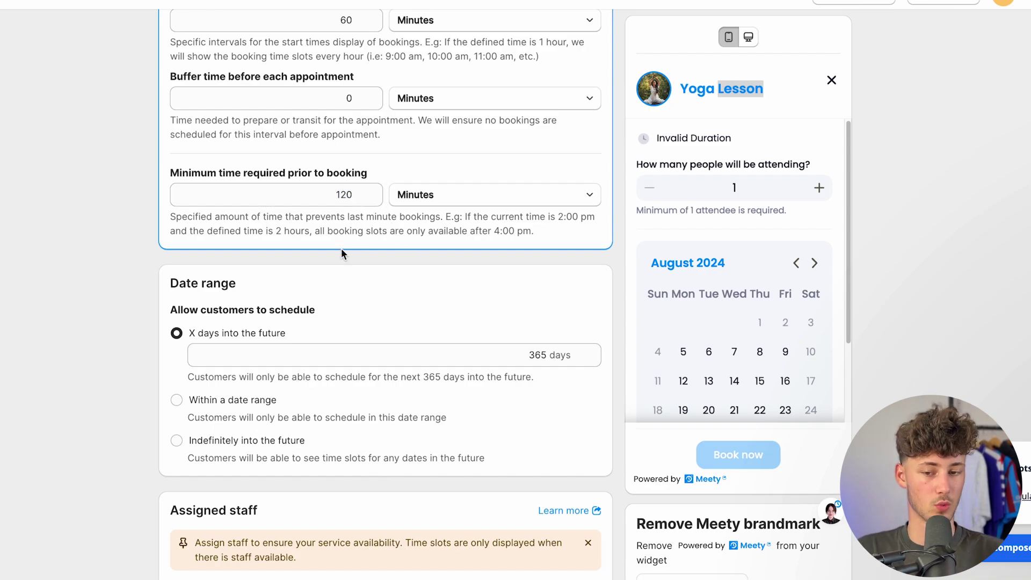
Try the date range options Within a date range and Indefinitely into the future, and return to X days into the future.
scroll(372, 301, "down", 5)
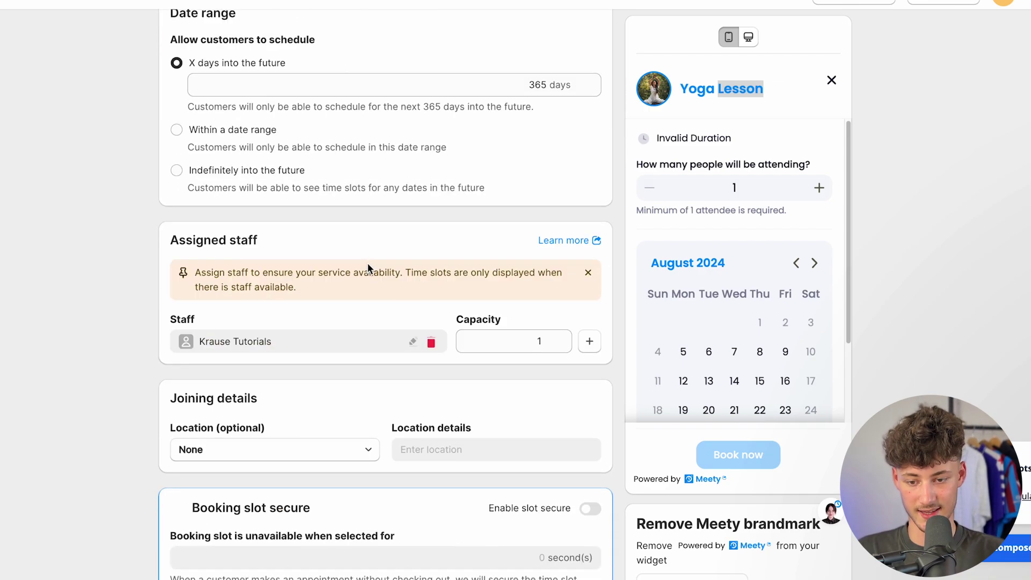
scroll(373, 263, "up", 2)
scroll(373, 258, "up", 1)
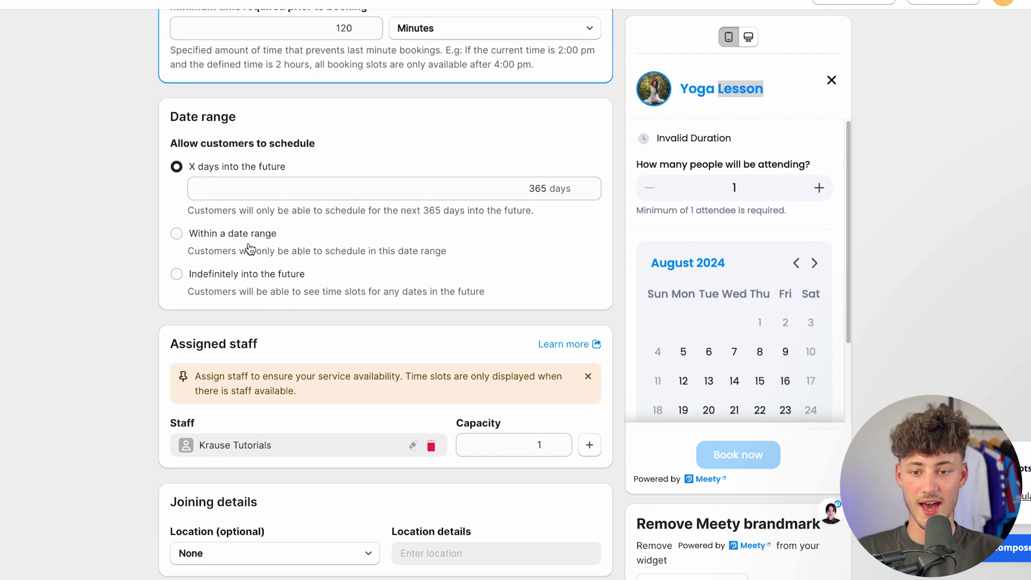
left_click(198, 234)
left_click(260, 279)
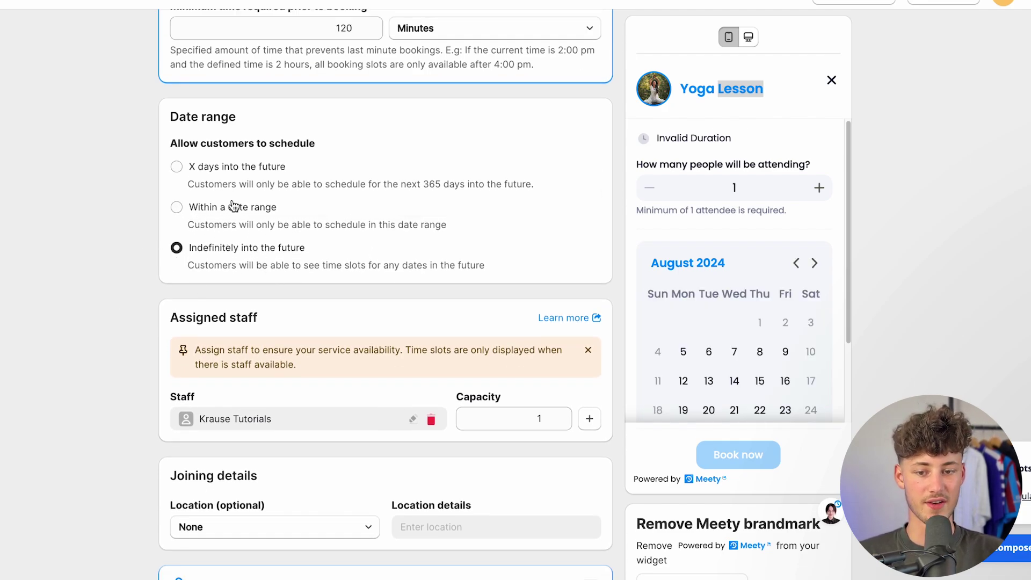
left_click(195, 167)
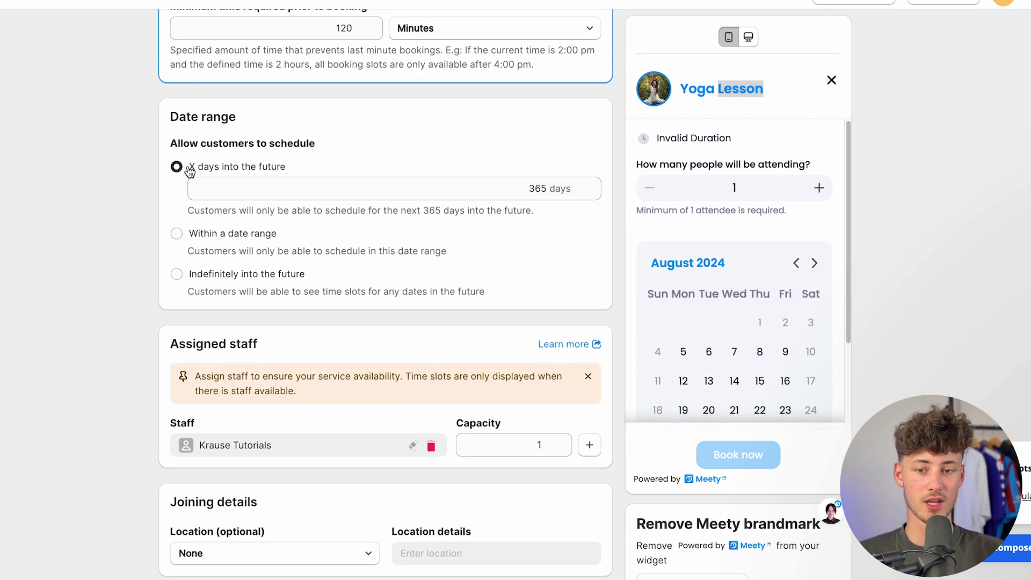
left_click_drag(188, 167, 300, 170)
left_click(102, 266)
Look over the assigned staff section and the staff member listed for the service.
scroll(101, 266, "down", 3)
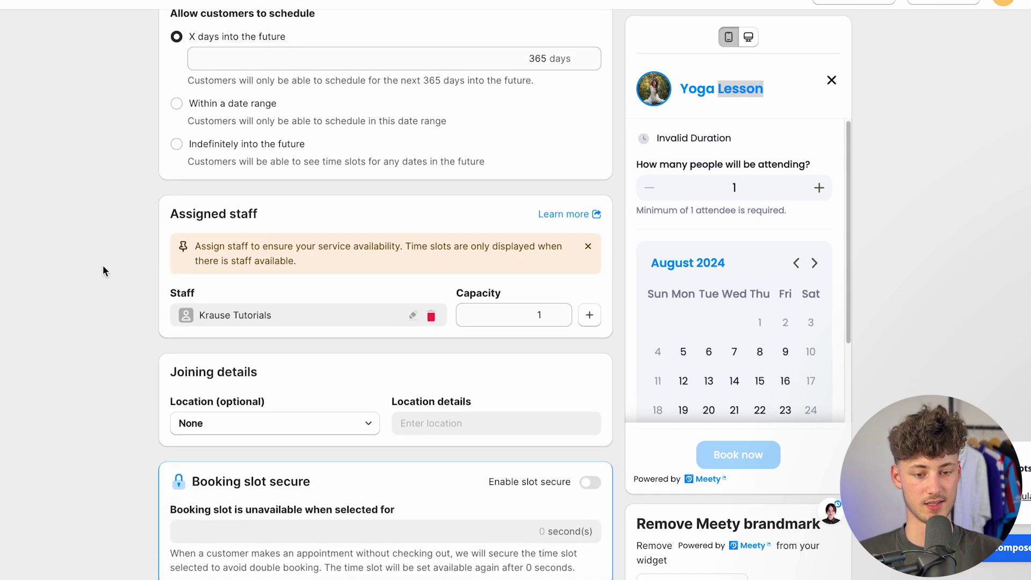
left_click_drag(160, 191, 332, 187)
left_click(333, 185)
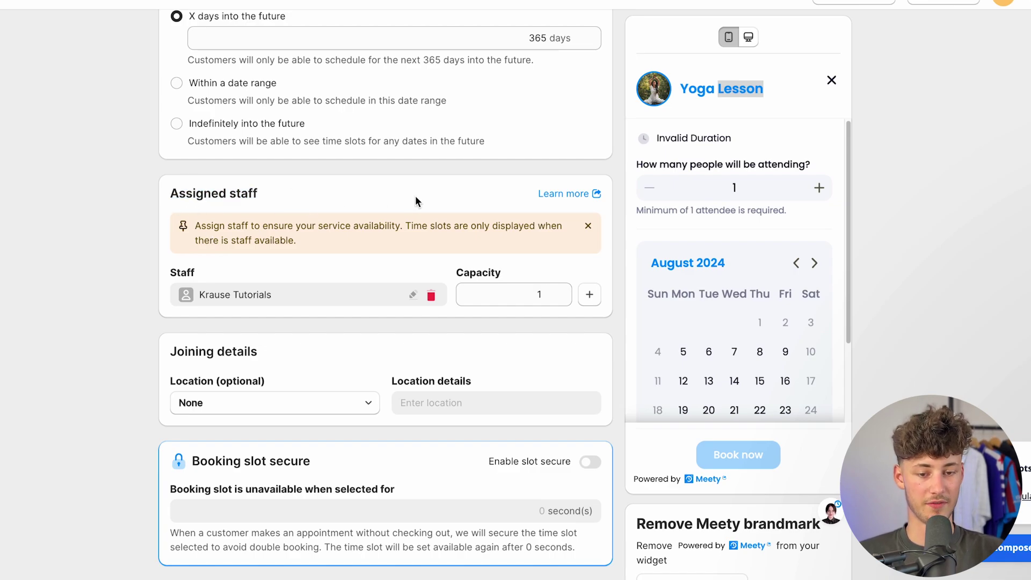
left_click_drag(208, 296, 272, 297)
left_click(273, 296)
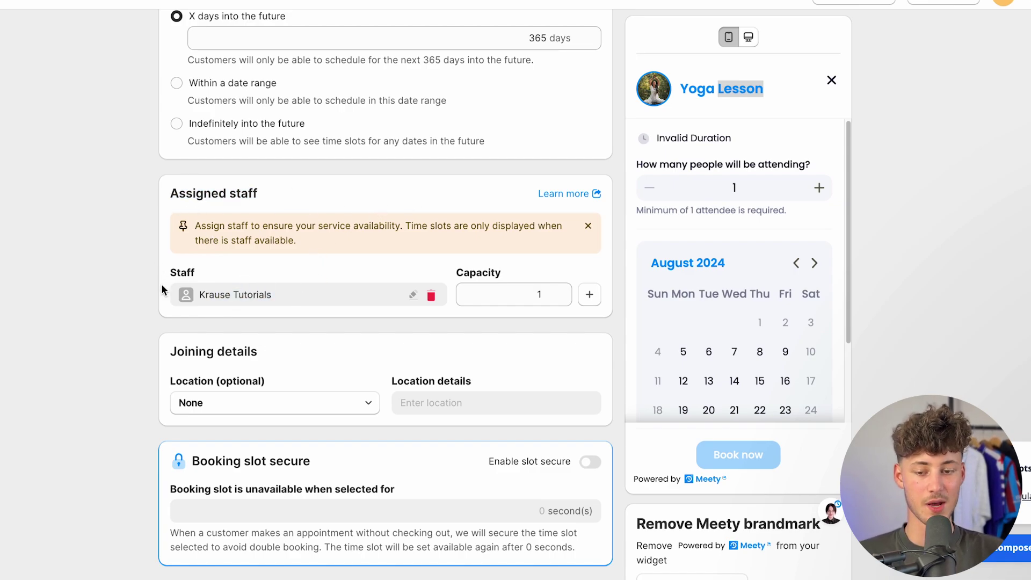
Try Address, Phone number and Custom meeting link as the joining location, and set it back to None.
scroll(230, 282, "down", 5)
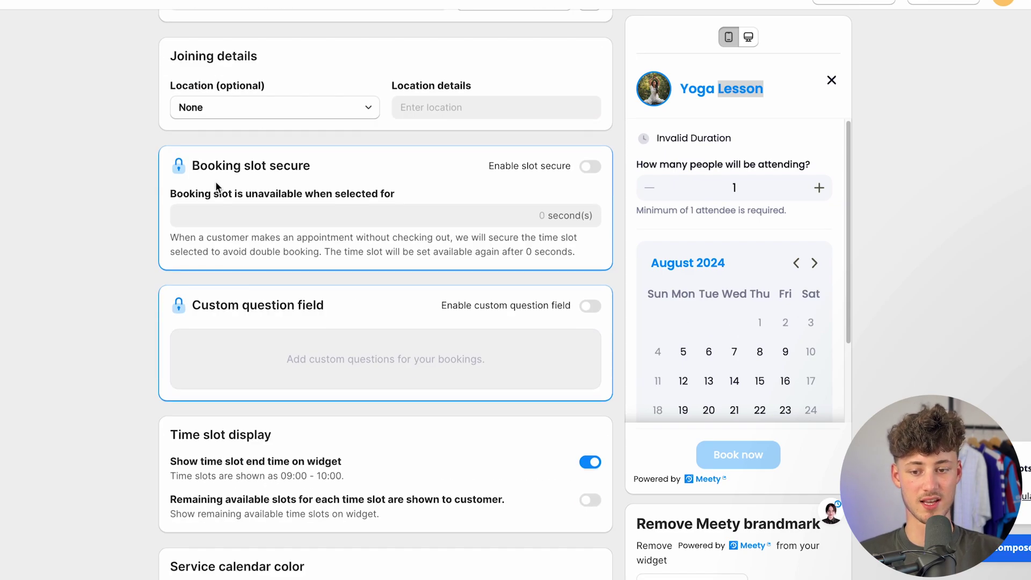
scroll(215, 181, "up", 3)
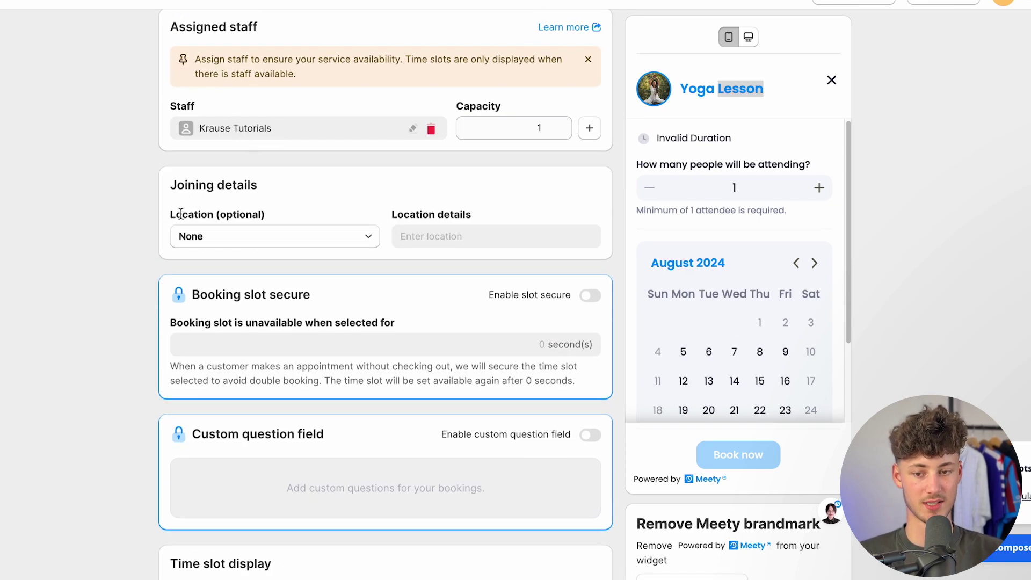
left_click(261, 243)
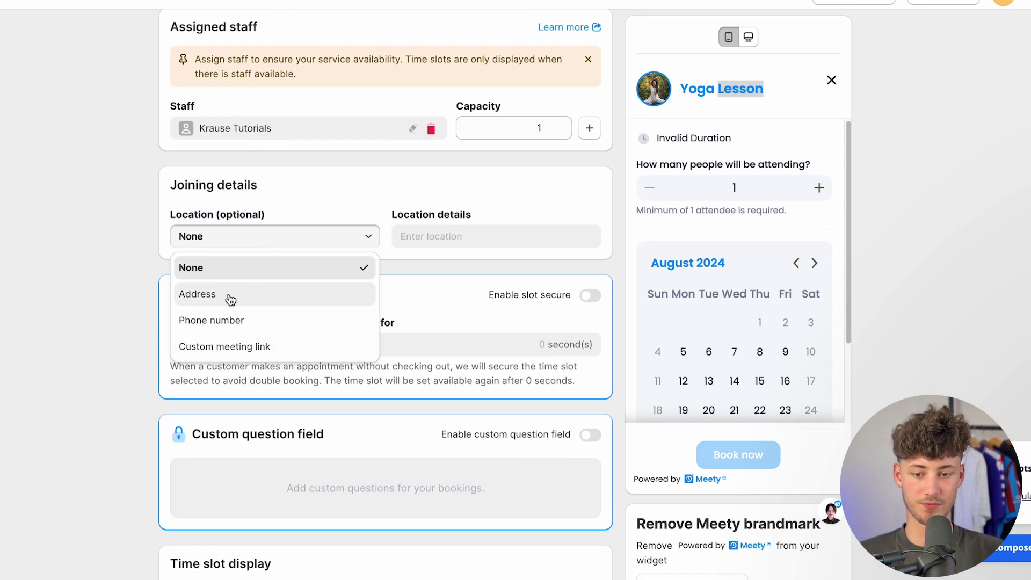
left_click(228, 296)
left_click(260, 241)
left_click(263, 320)
left_click(292, 242)
left_click(269, 346)
left_click(279, 242)
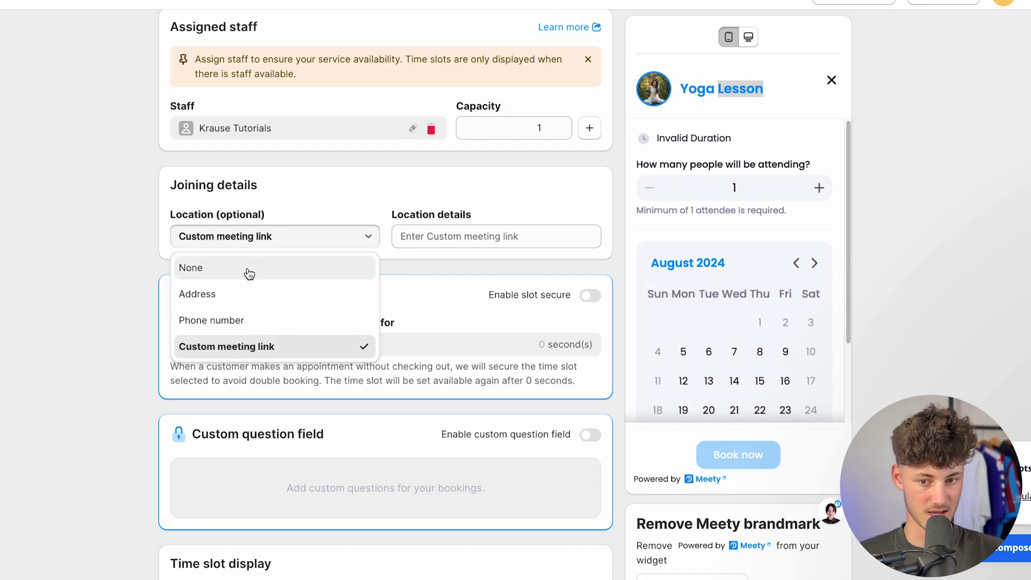
left_click(428, 223)
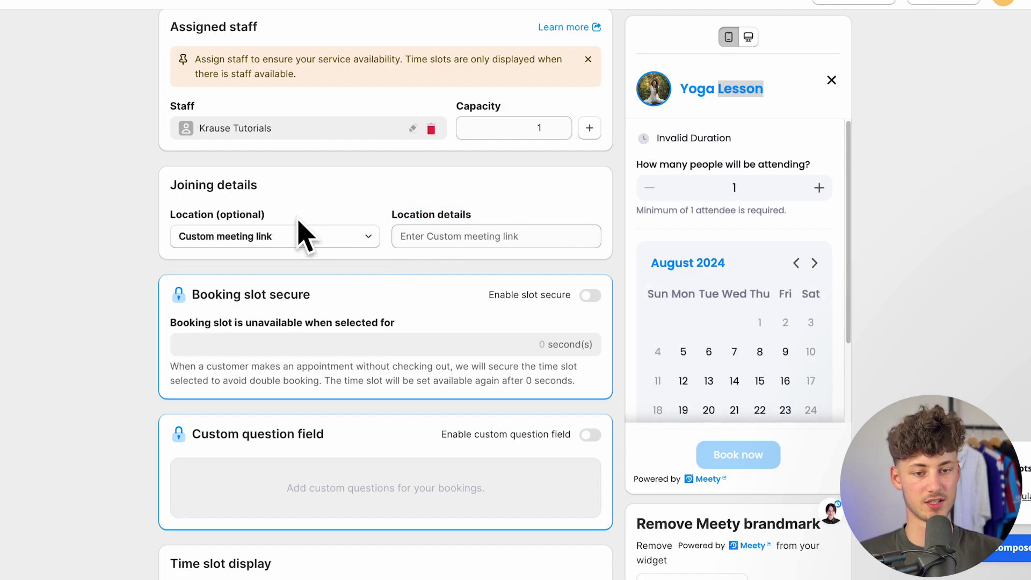
left_click(299, 236)
left_click(236, 268)
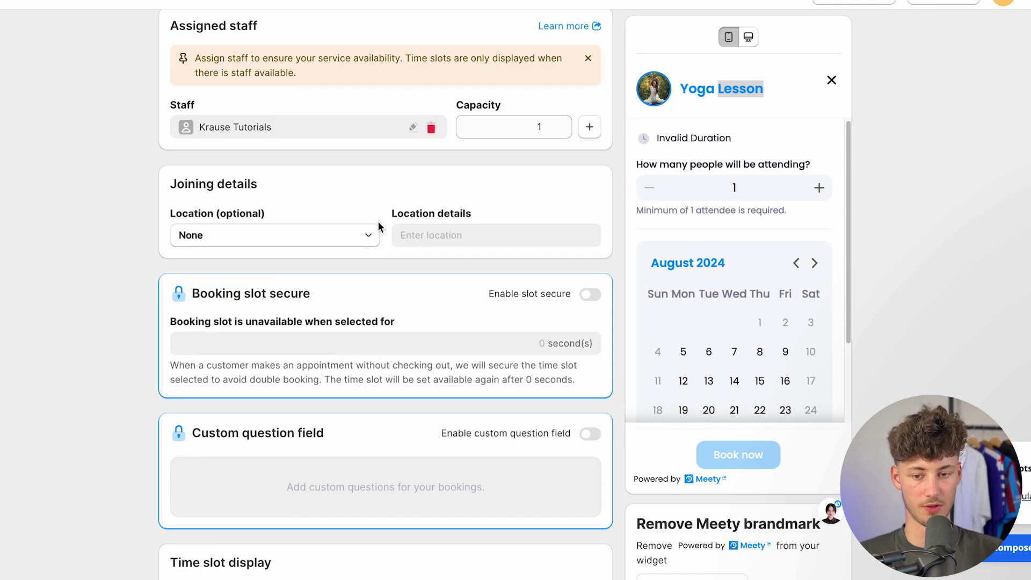
Enable the slot secure and custom question field features for the service.
scroll(221, 115, "down", 3)
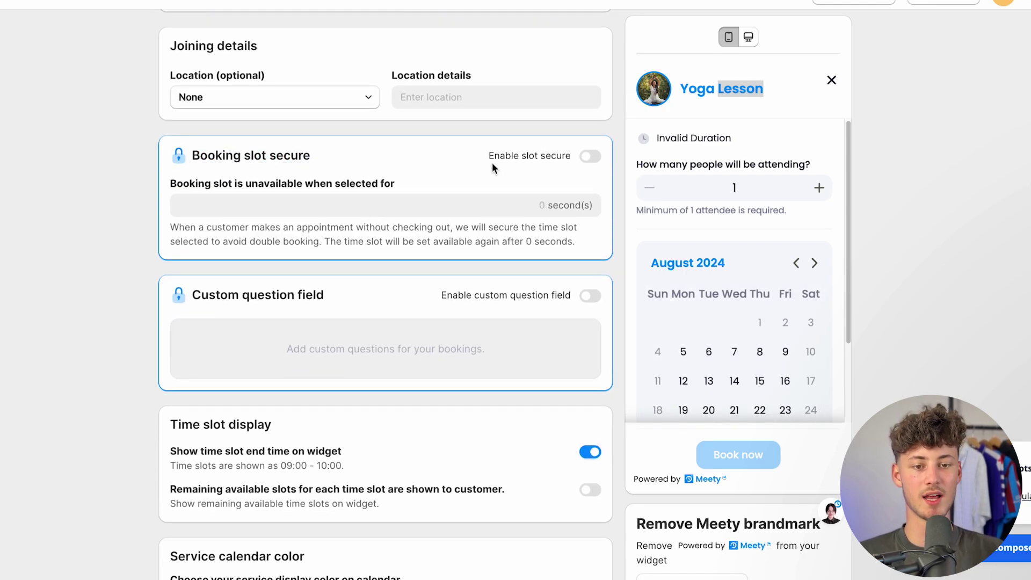
left_click(589, 157)
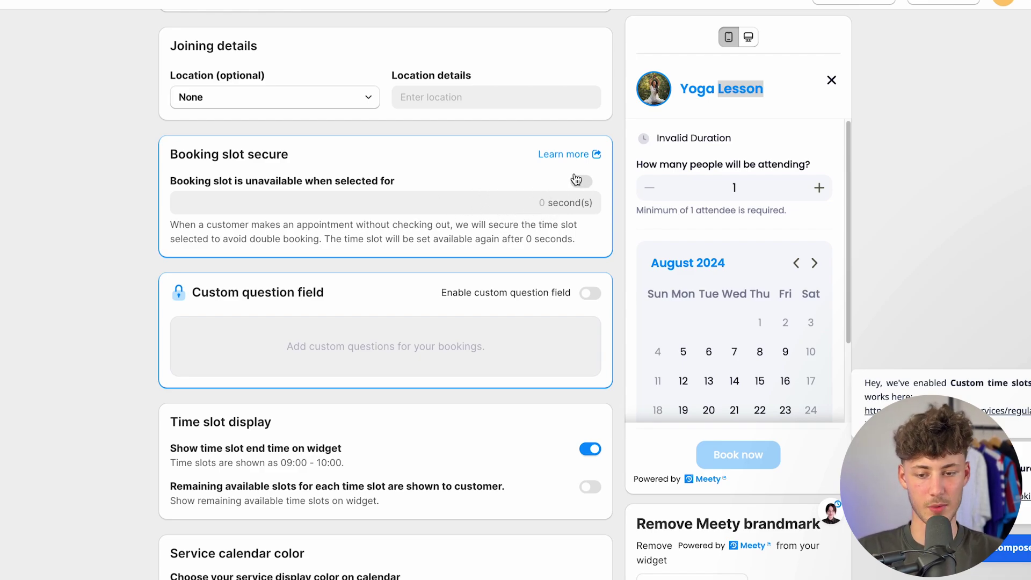
scroll(537, 172, "down", 2)
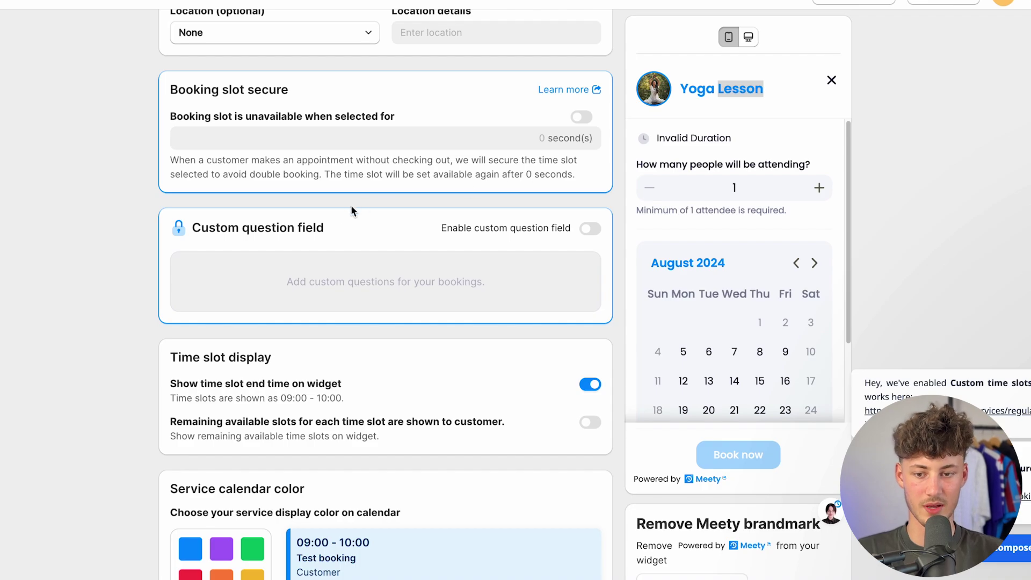
left_click(590, 229)
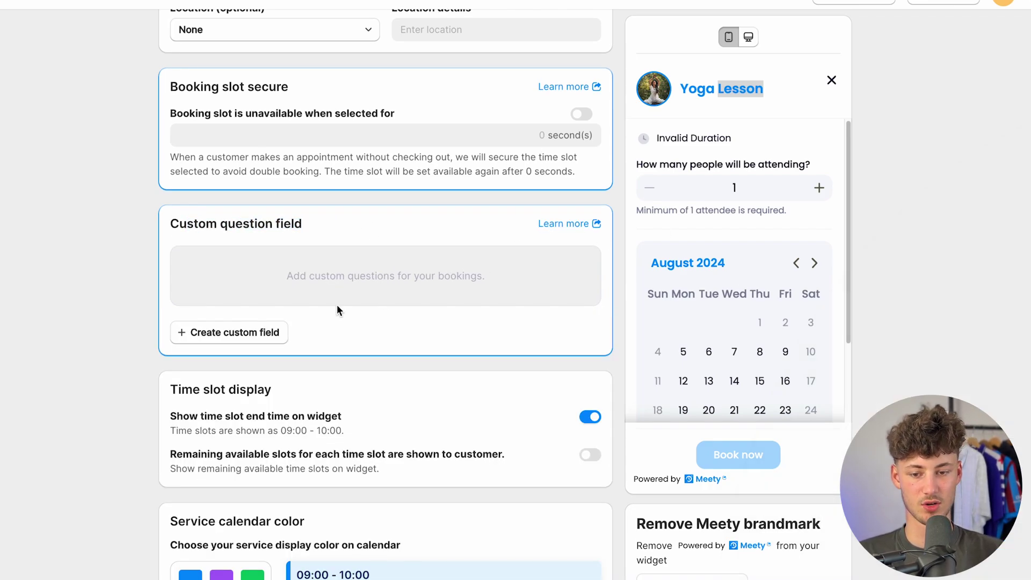
Look over the question types and options in the form for a new custom question field.
left_click(231, 333)
left_click(307, 148)
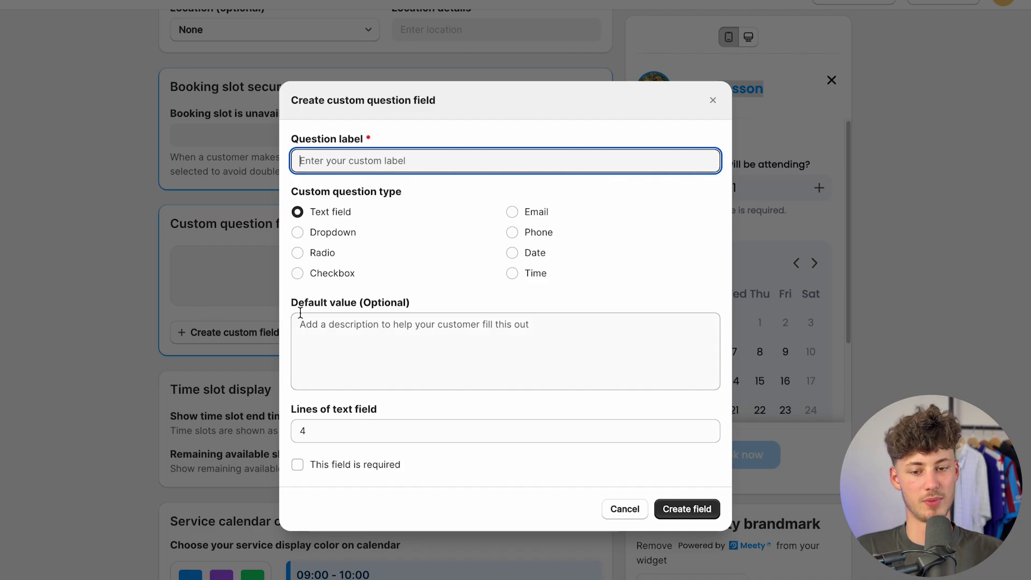
key("Escape")
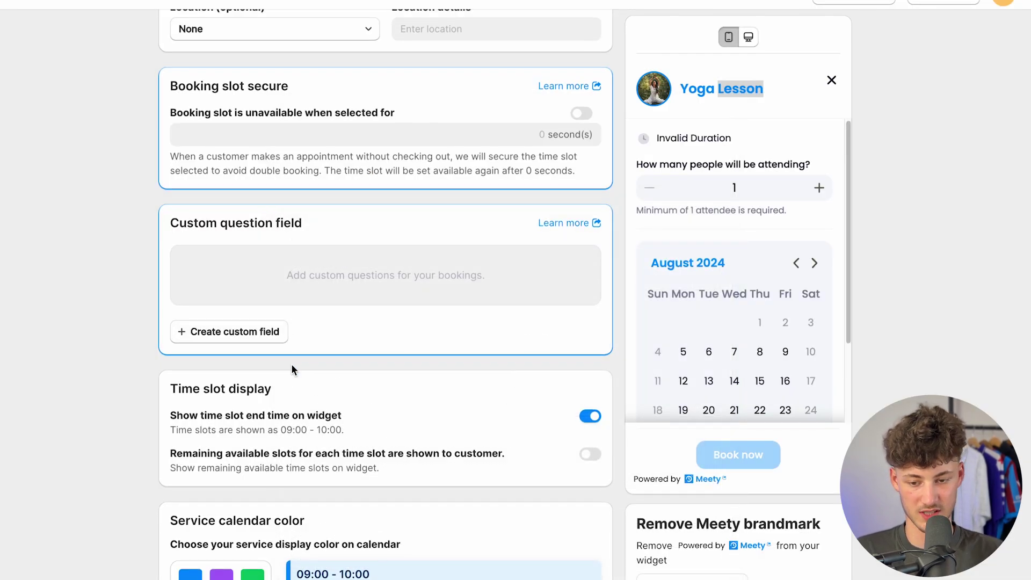
Try several service calendar colors, settle on blue and save the service.
scroll(291, 367, "down", 3)
left_click_drag(150, 382, 219, 383)
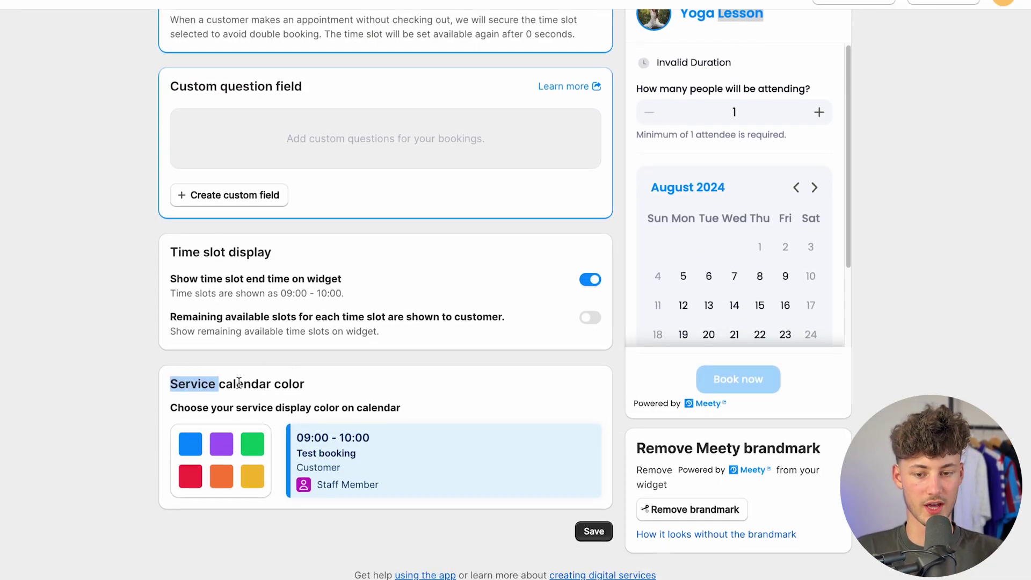
left_click_drag(155, 384, 305, 383)
left_click(260, 461)
left_click(227, 469)
left_click(219, 450)
left_click(197, 477)
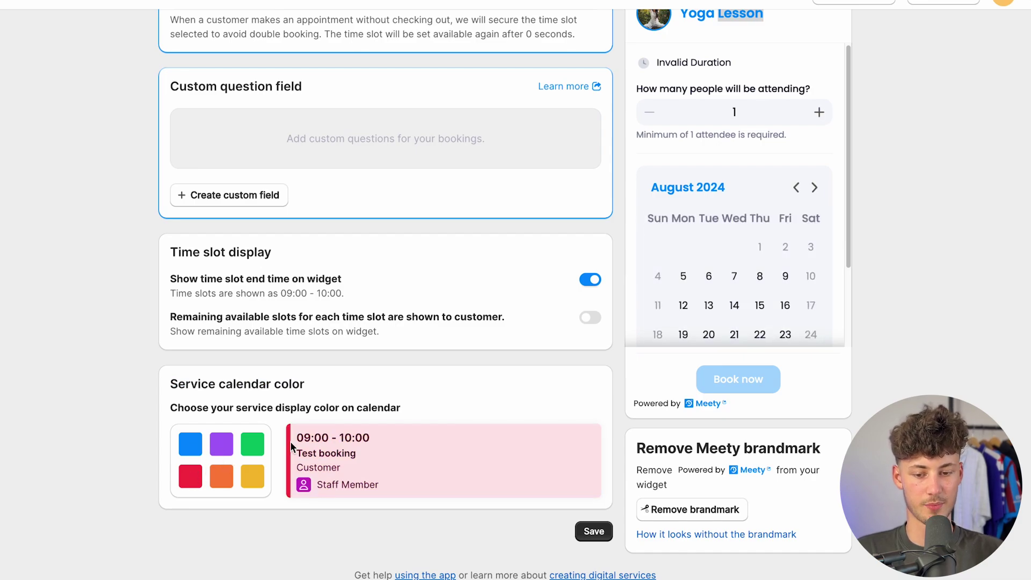
left_click(194, 449)
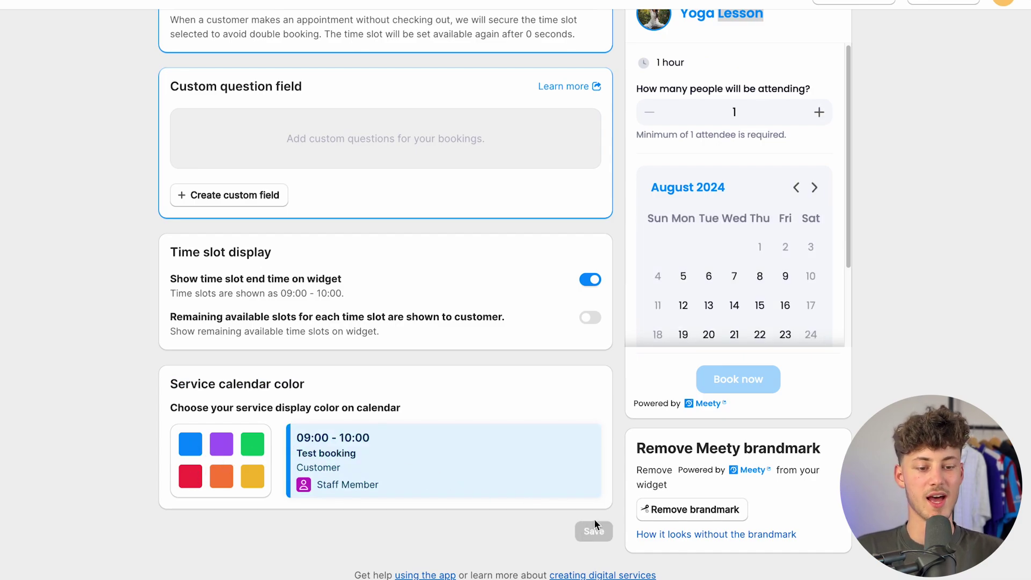
Leave the Yoga Lesson service for the Meety dashboard and read the Enable Meety widget setup task.
scroll(600, 501, "up", 15)
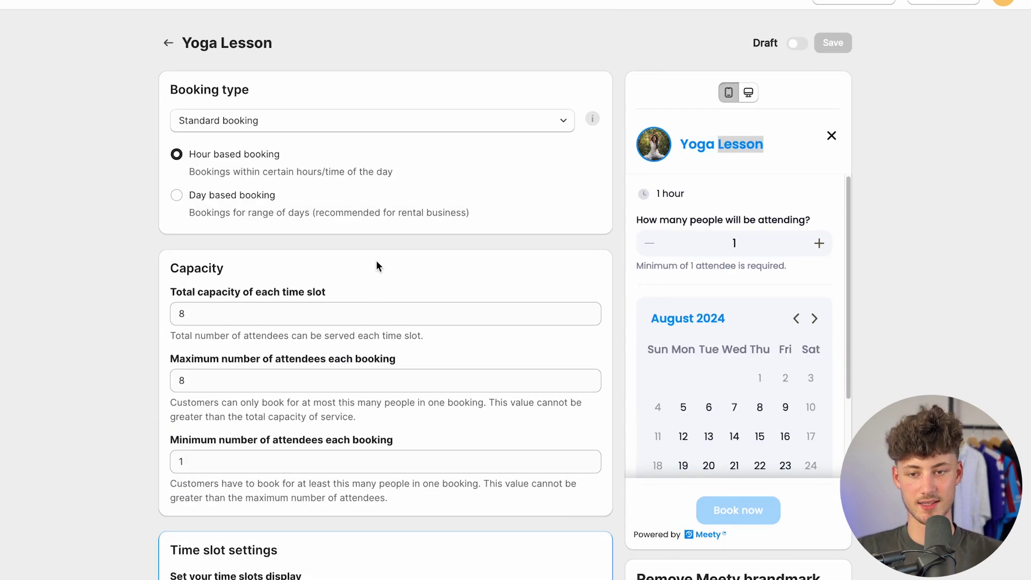
left_click(168, 43)
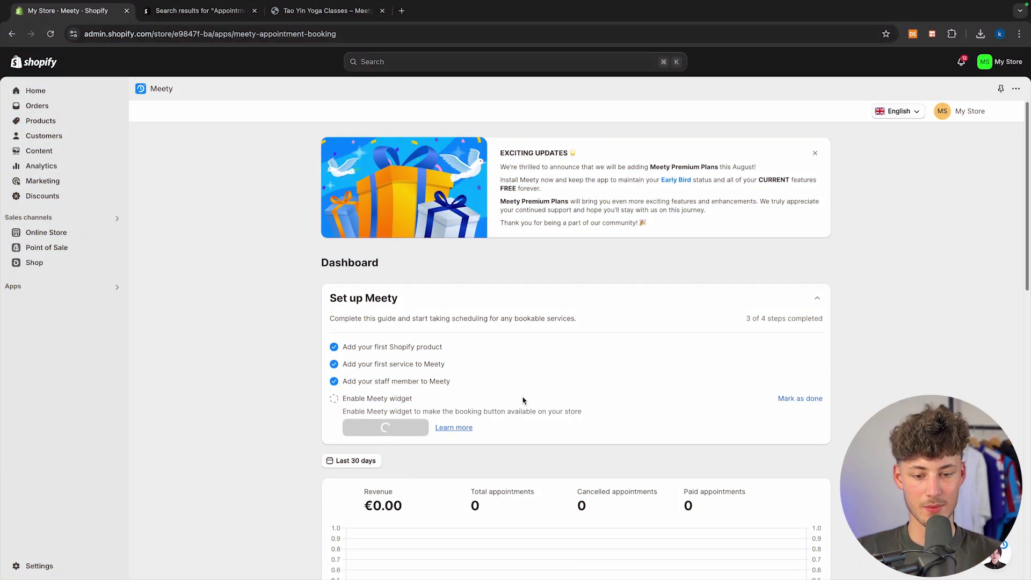
triple_click(478, 413)
left_click(477, 412)
Open the current Dawn theme of the online store in the theme editor and show its app embeds.
left_click(60, 235)
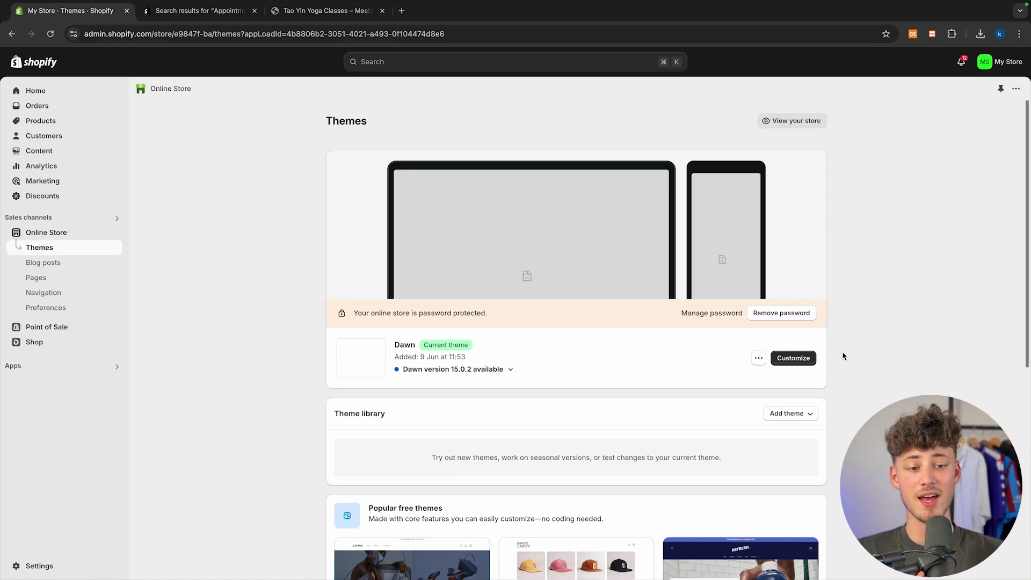
left_click(794, 358)
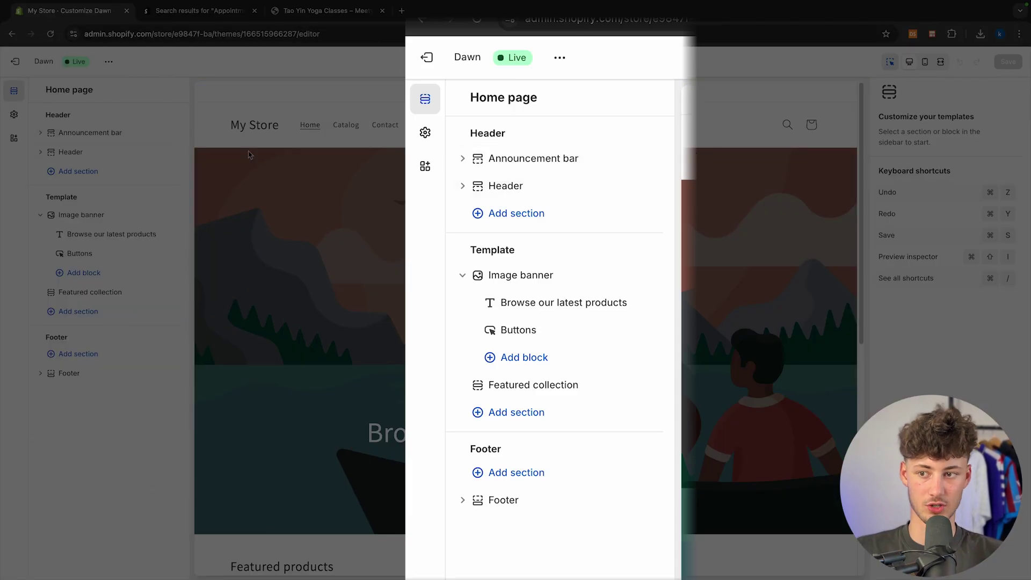
left_click(14, 138)
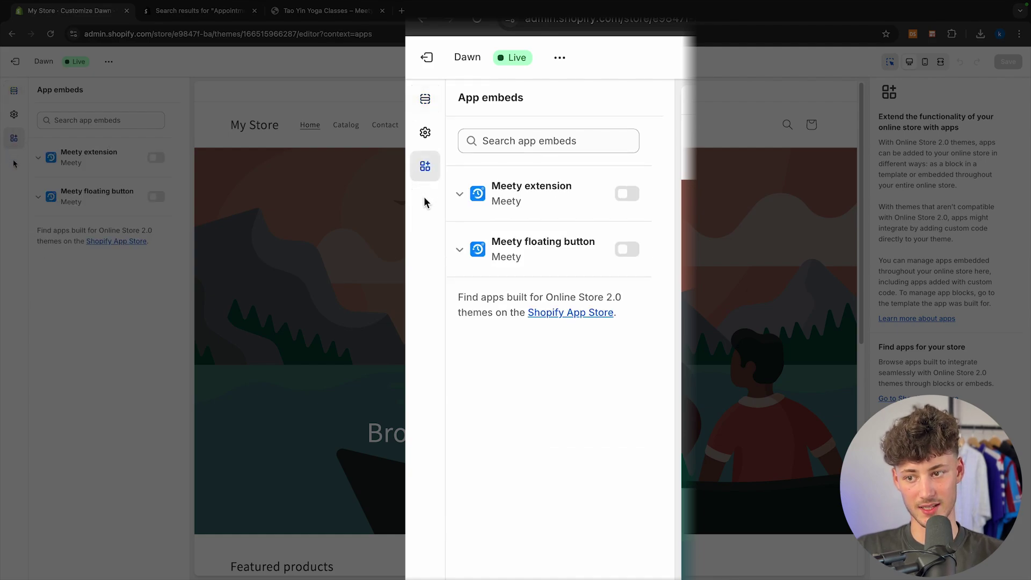
Enable the Meety extension app embed, and try the Meety floating button before turning it off again.
left_click(156, 158)
left_click(156, 197)
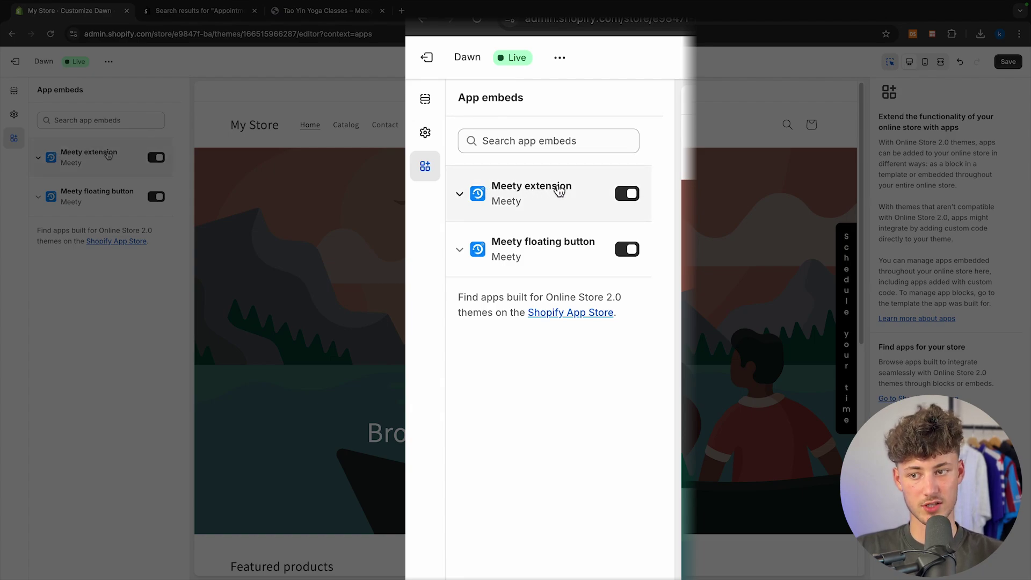
left_click(153, 198)
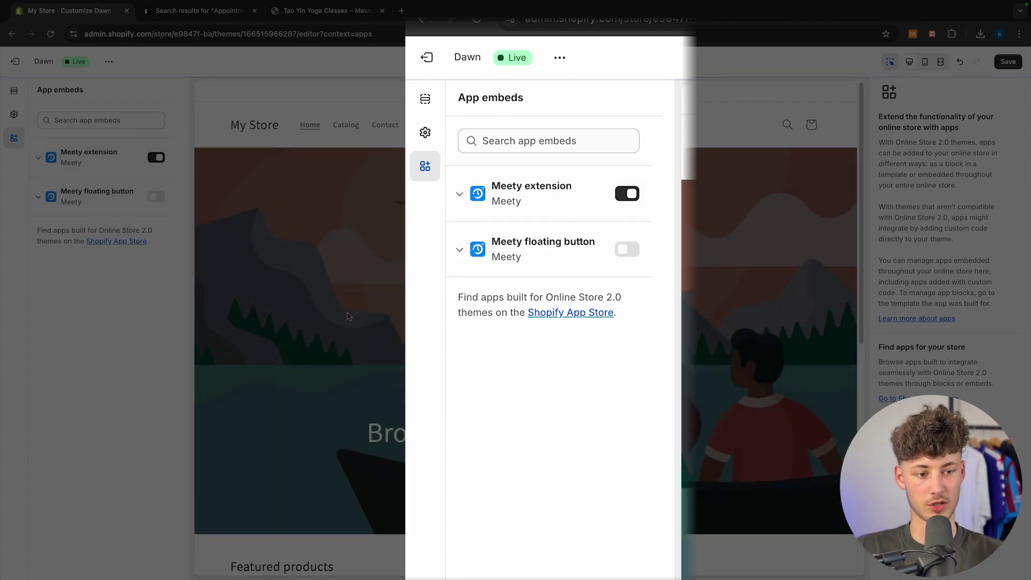
Enable the Meety floating button app embed, save the Dawn theme and leave the theme editor.
left_click(157, 198)
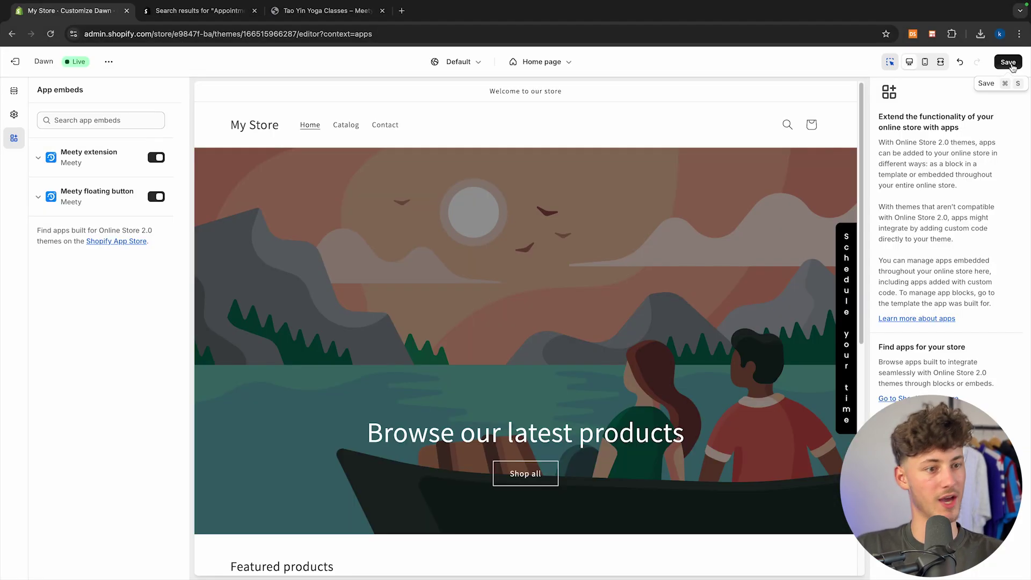
left_click(1008, 63)
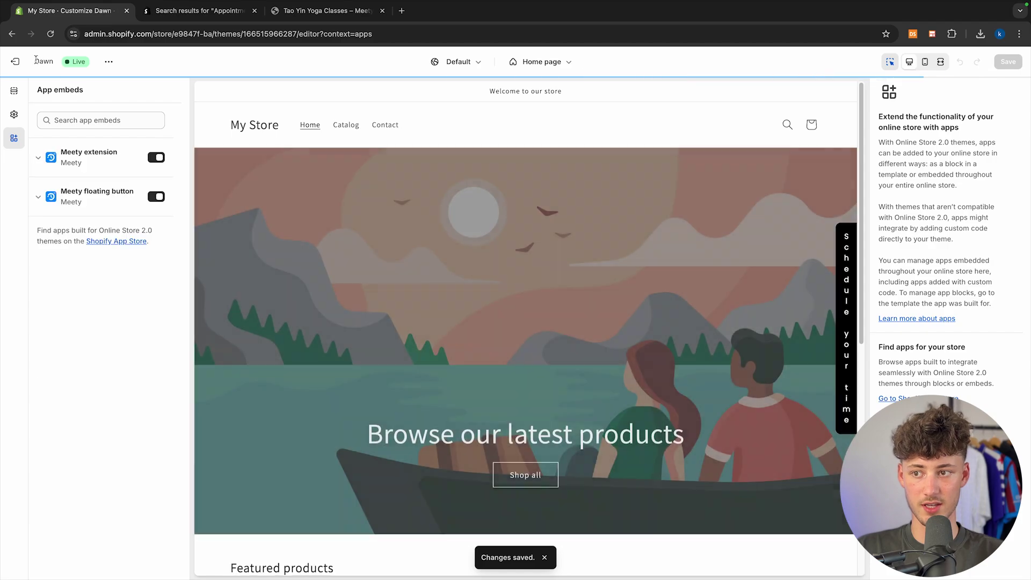
left_click(15, 61)
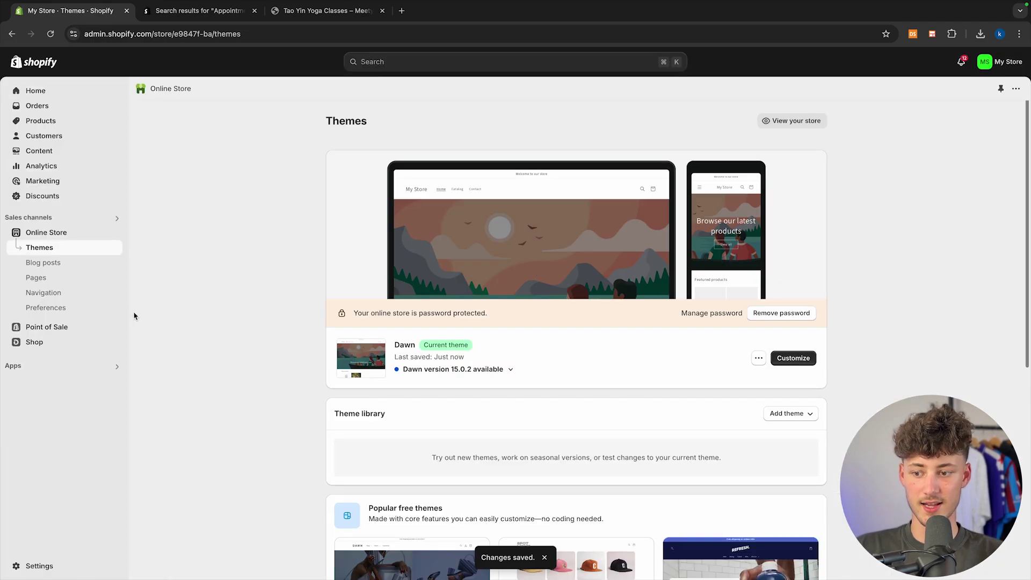
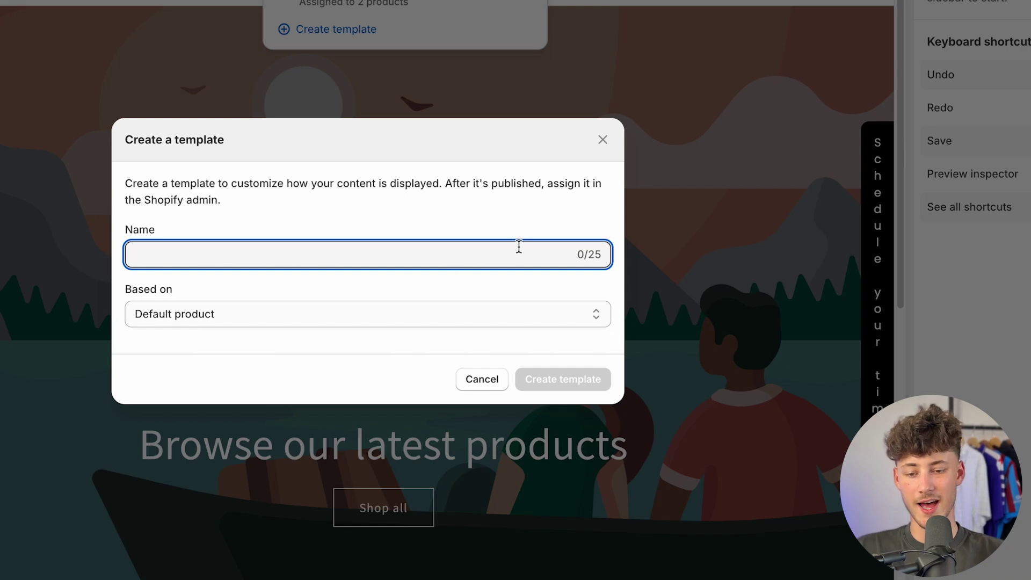
Create a product template named "booking products" based on Default product.
type("booking products")
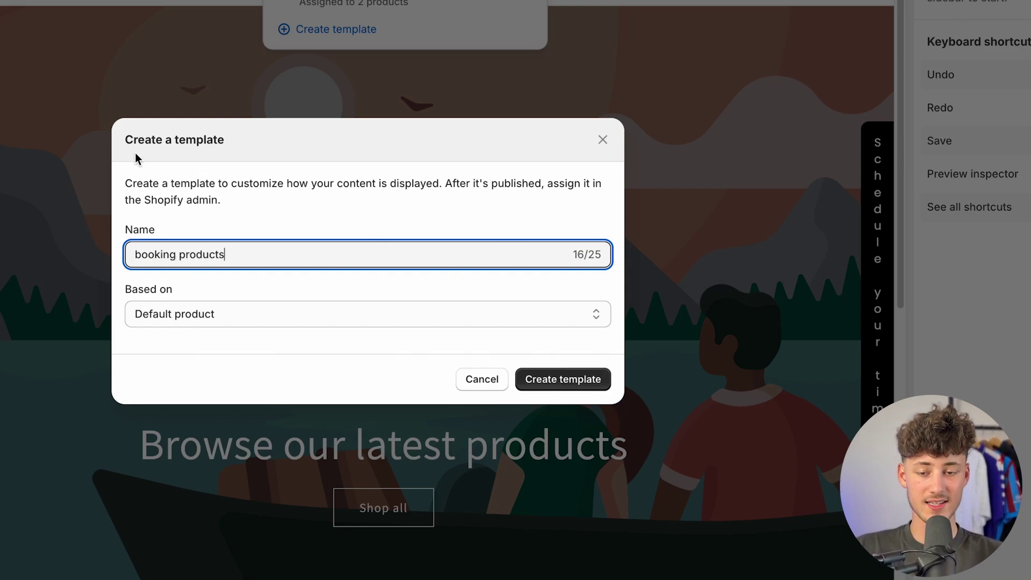
left_click_drag(135, 156, 225, 147)
left_click(242, 143)
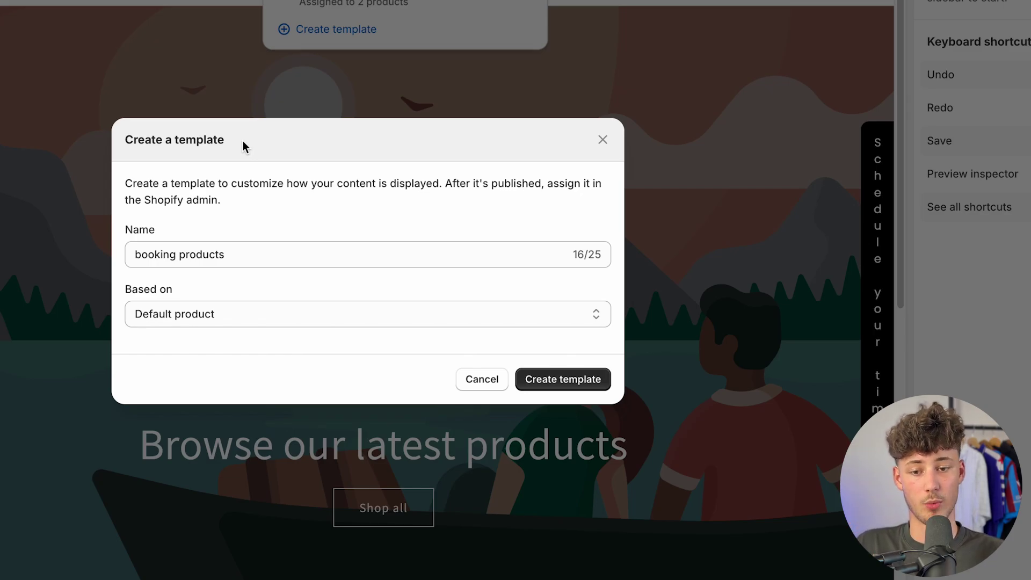
left_click(580, 384)
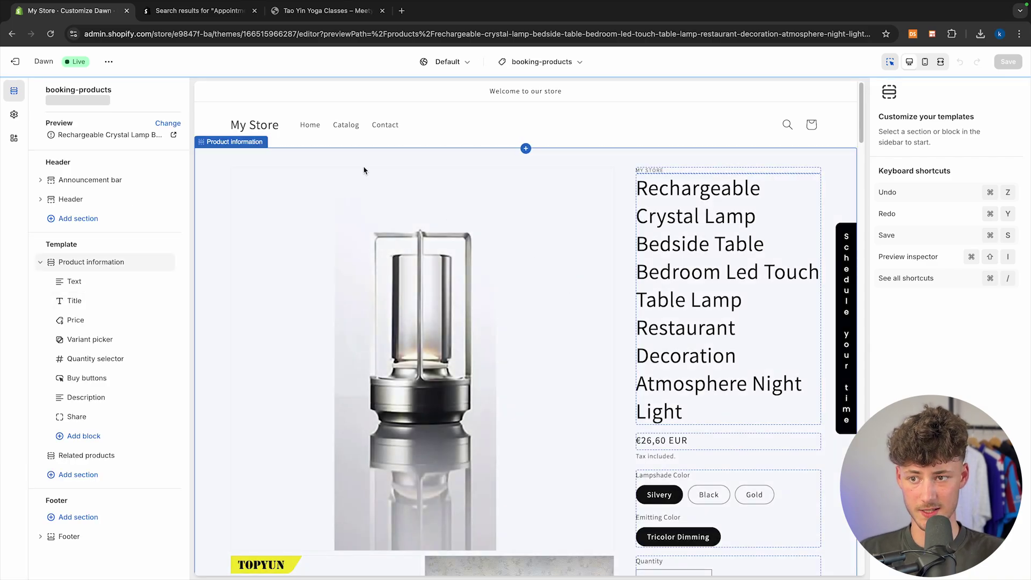
Preview the Yoga Lesson product with the Default product template, test its Schedule your time button and close the booking pop-up.
left_click(164, 124)
left_click(915, 197)
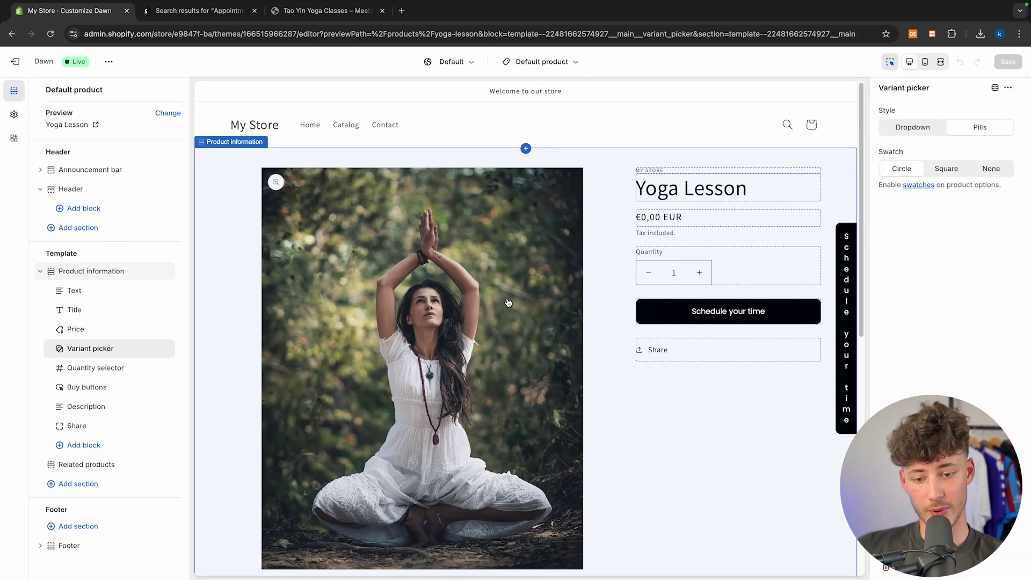
scroll(508, 302, "down", 2)
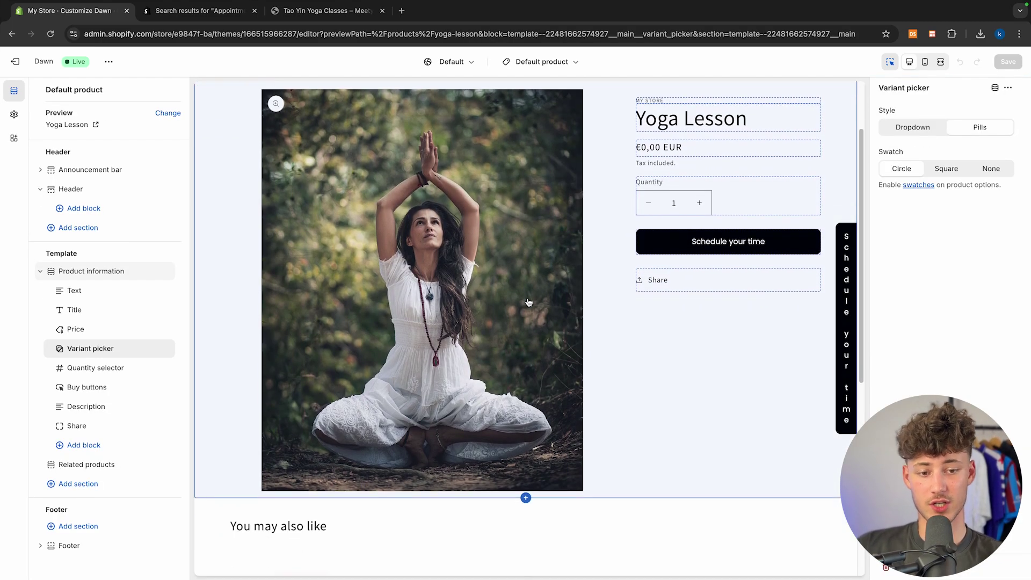
left_click(768, 243)
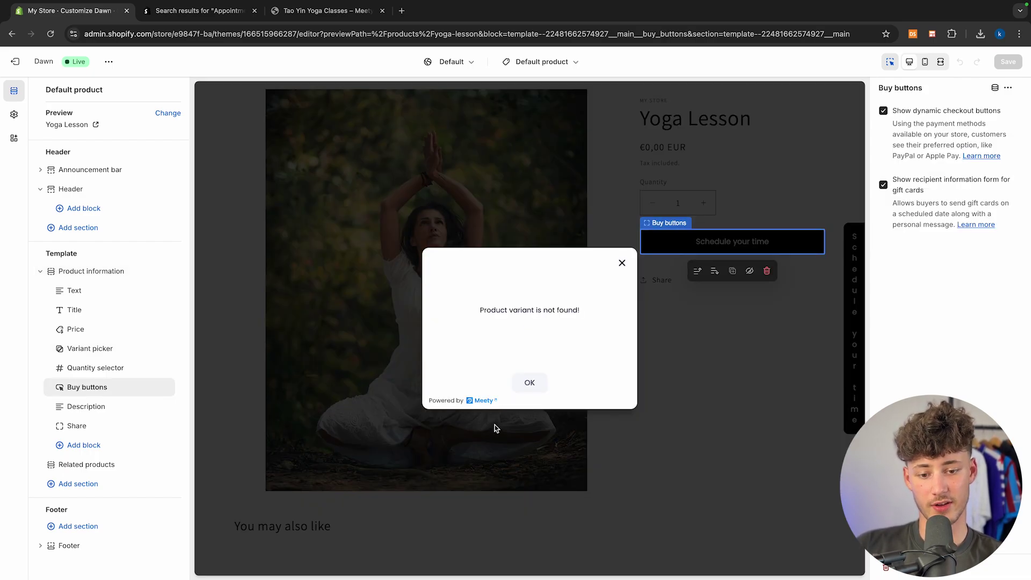
left_click(529, 382)
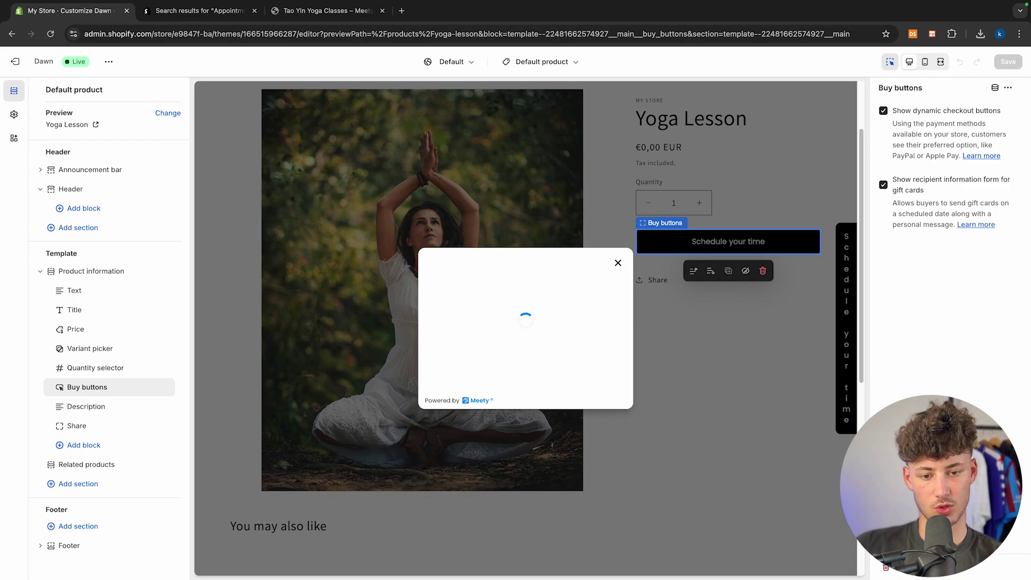
left_click(618, 263)
Try a Meety Button app section above Related products, and delete the button again.
scroll(569, 387, "down", 4)
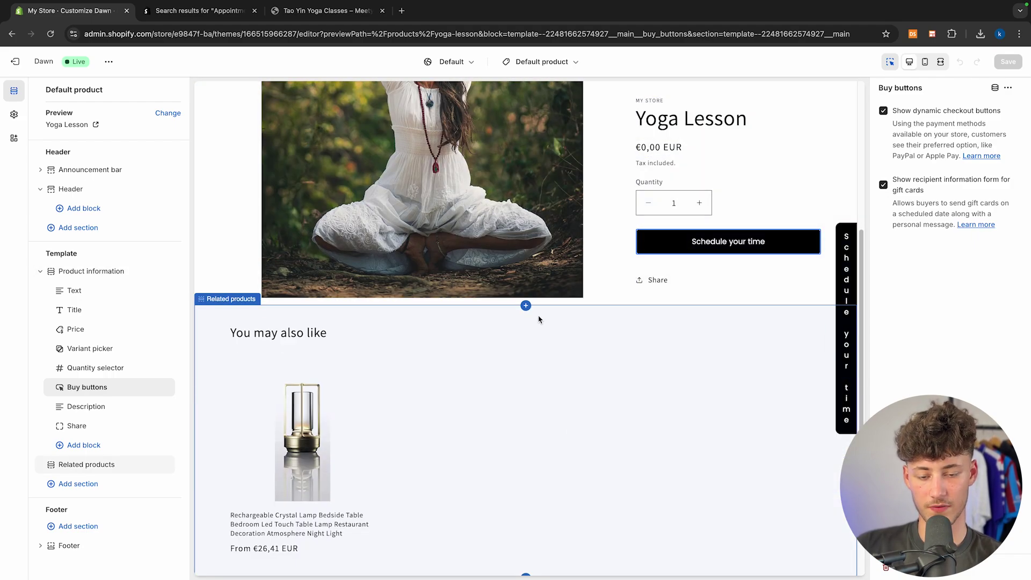
left_click(526, 305)
left_click(656, 306)
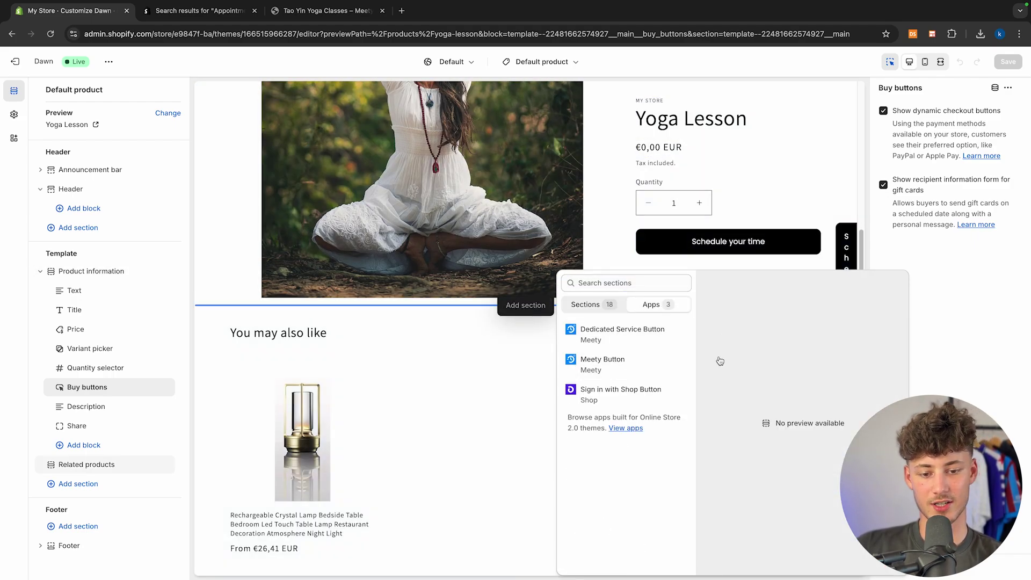
left_click(638, 375)
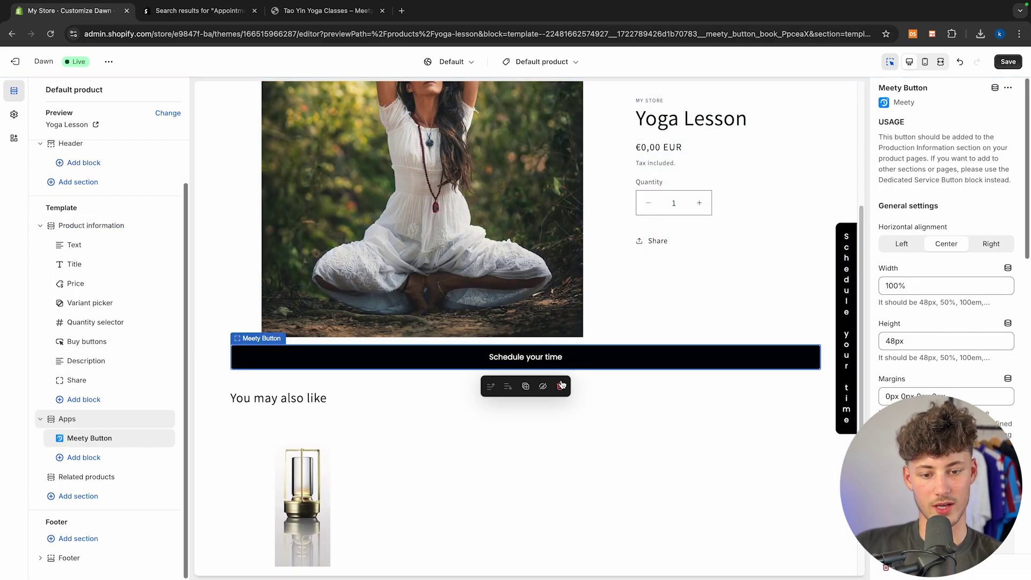
left_click(561, 385)
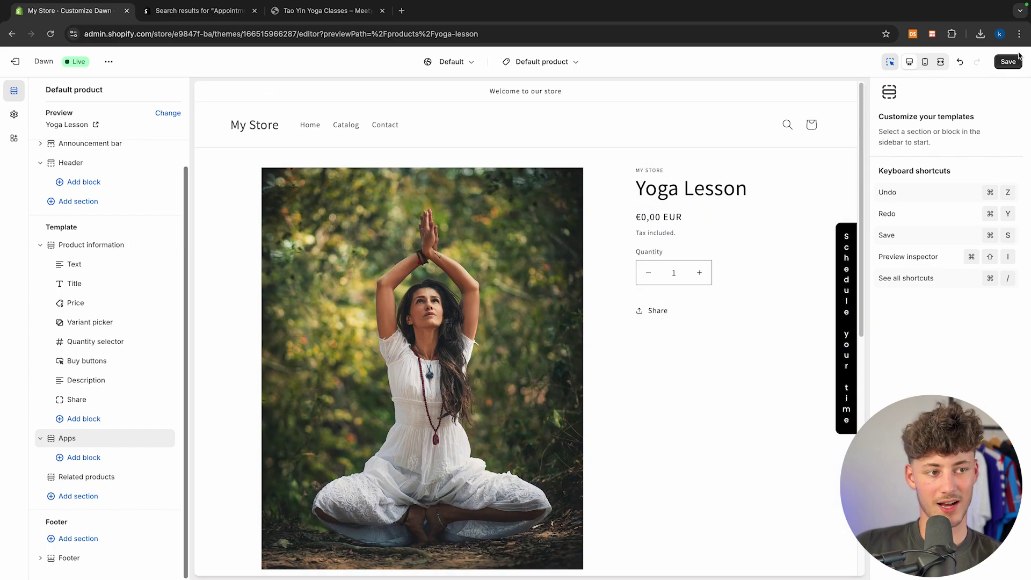
Add the Meety Button block below Buy buttons in Product information, and check which app blocks can be inserted beneath it.
left_click(706, 242)
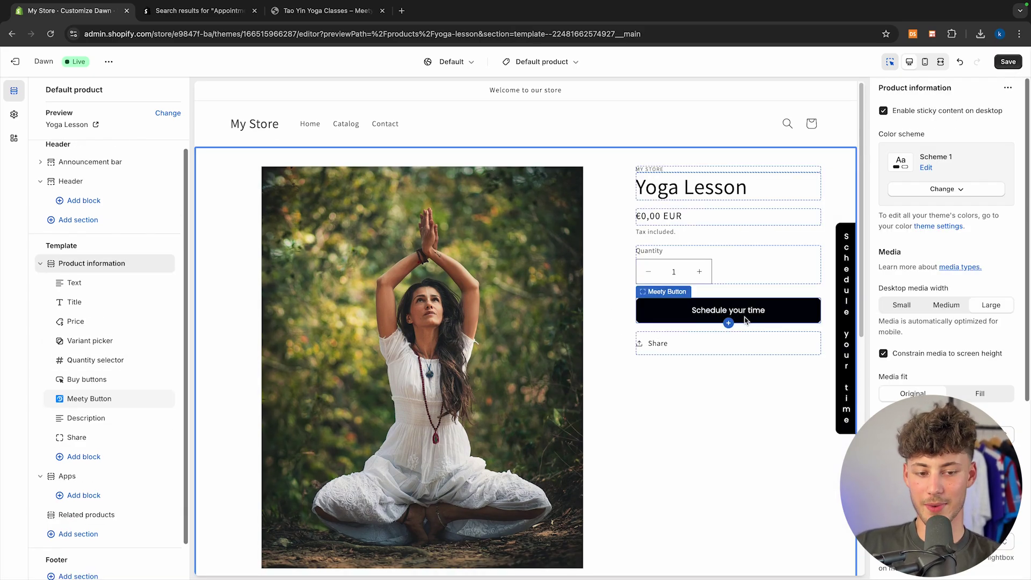
scroll(715, 300, "down", 2)
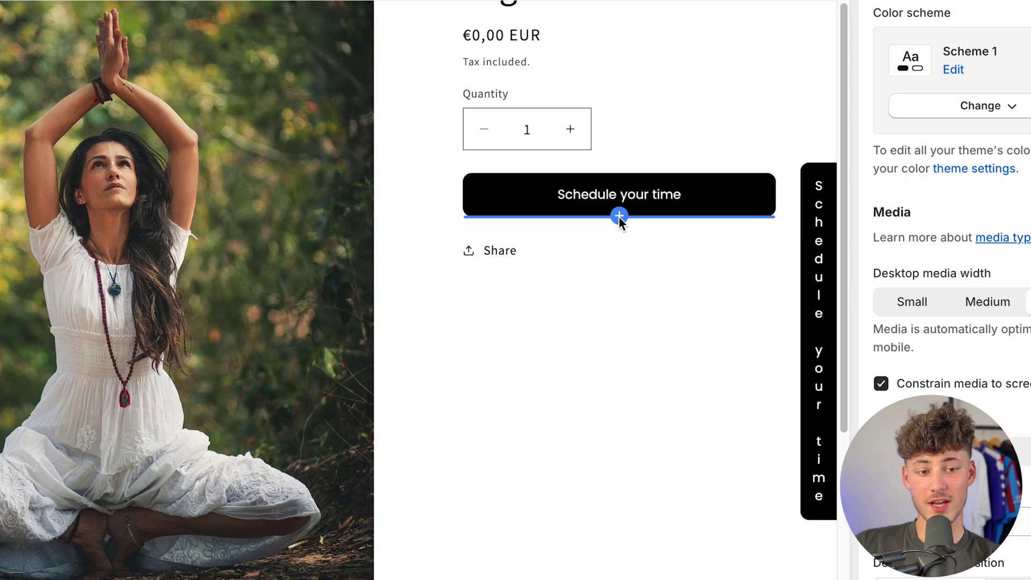
left_click(728, 254)
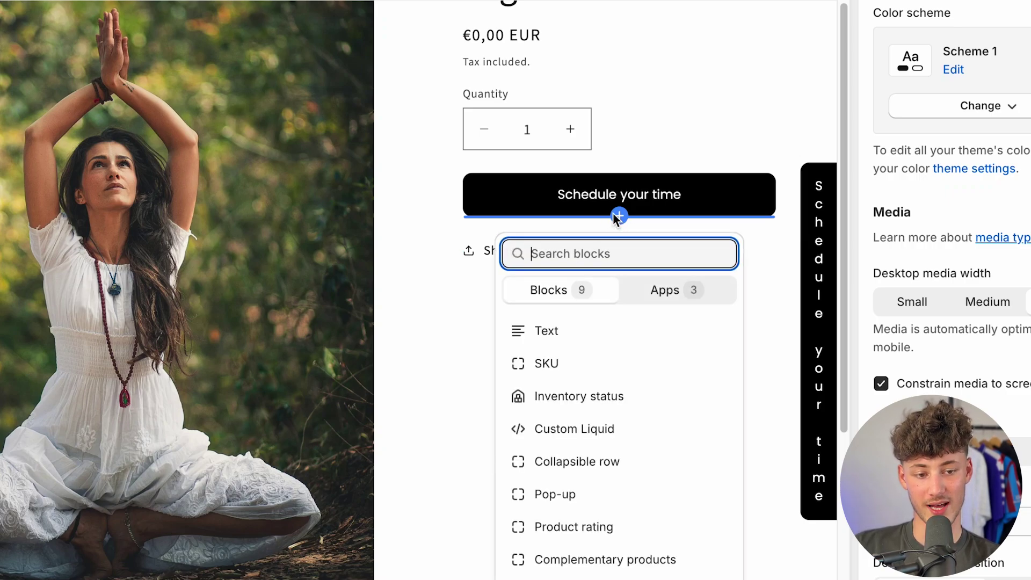
left_click(689, 304)
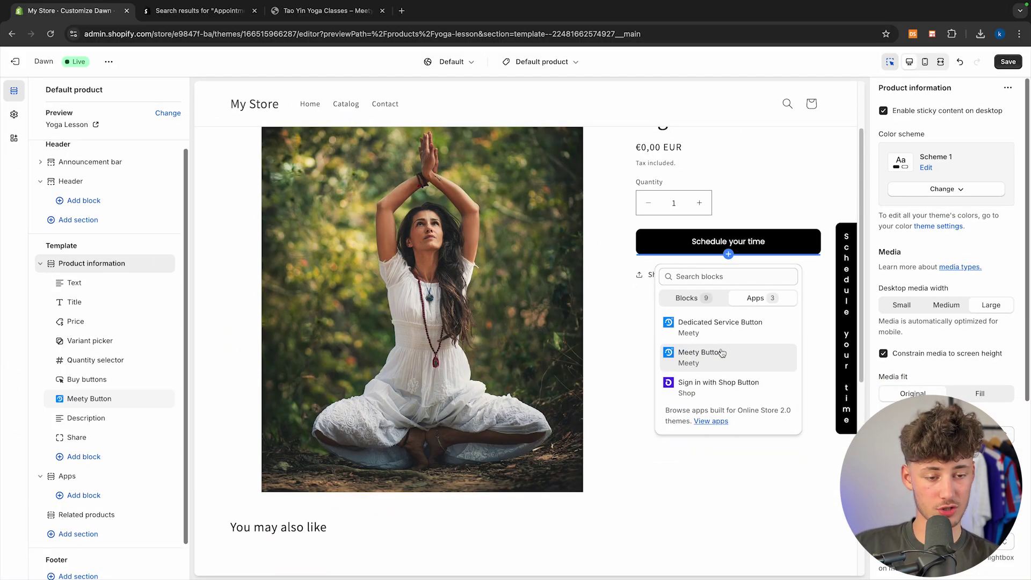
key("Escape")
Check the app sections offered above Related products, save the Default product template and leave the theme editor.
scroll(566, 430, "down", 3)
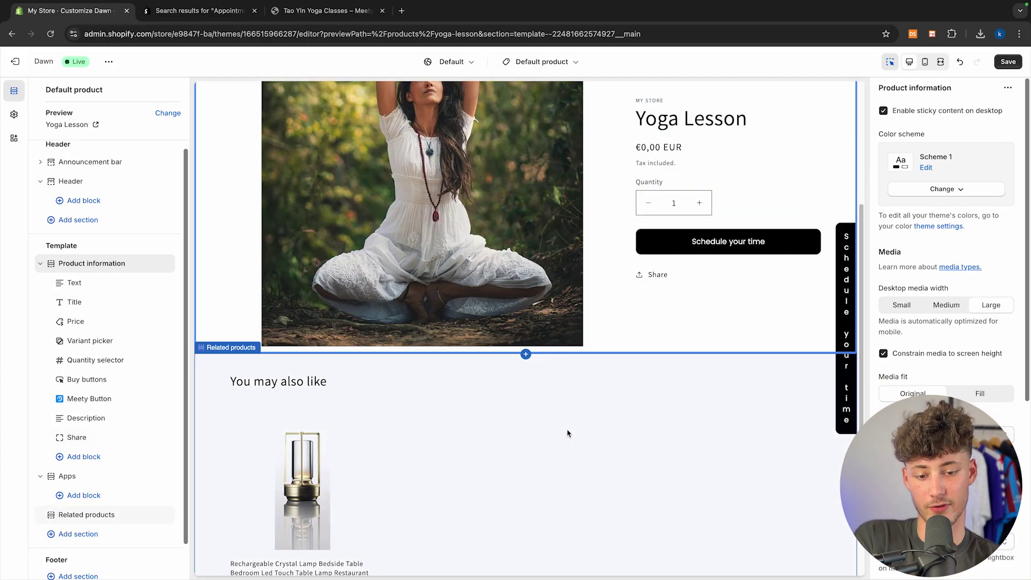
left_click(525, 355)
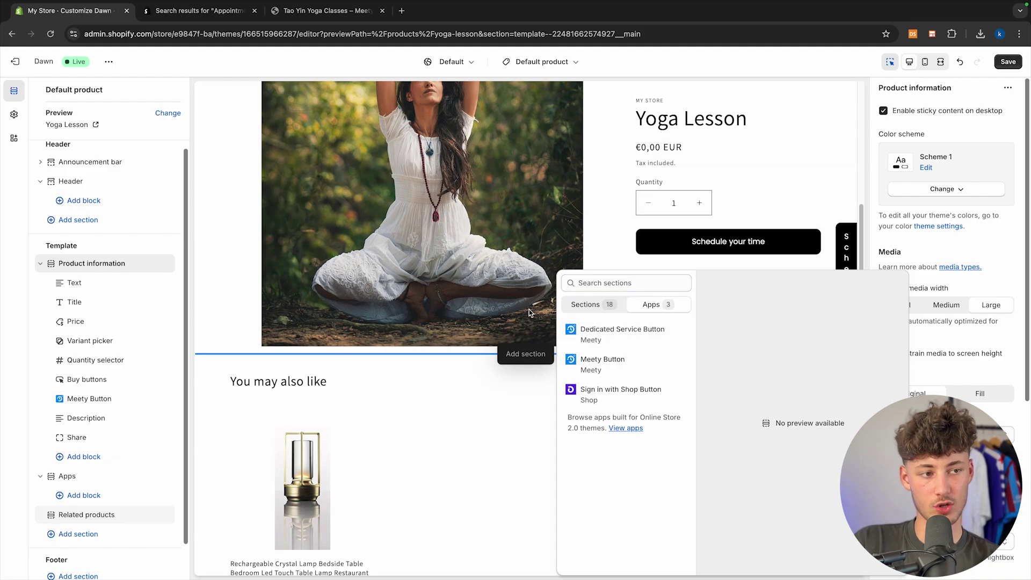
left_click(1008, 62)
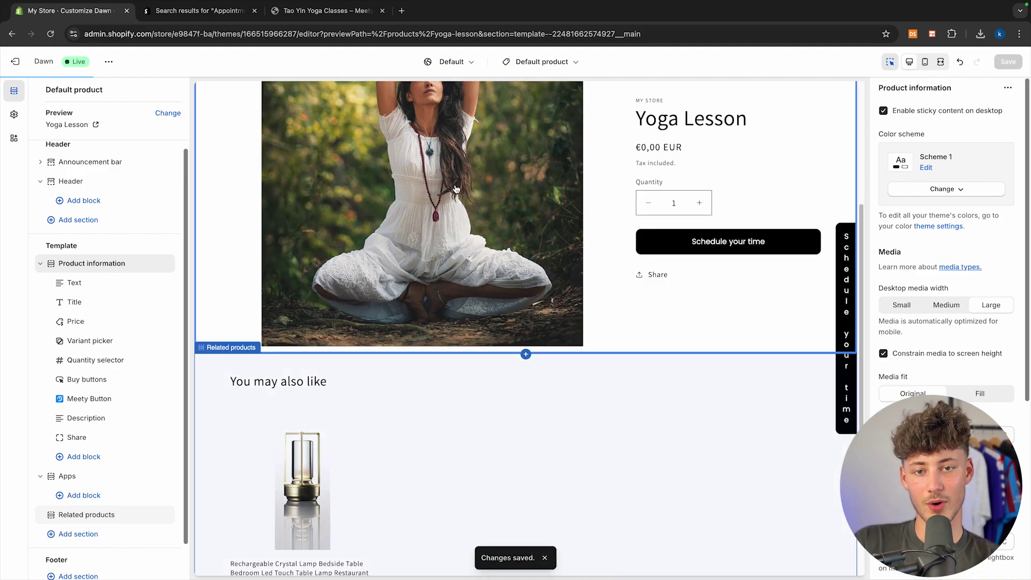
left_click(15, 61)
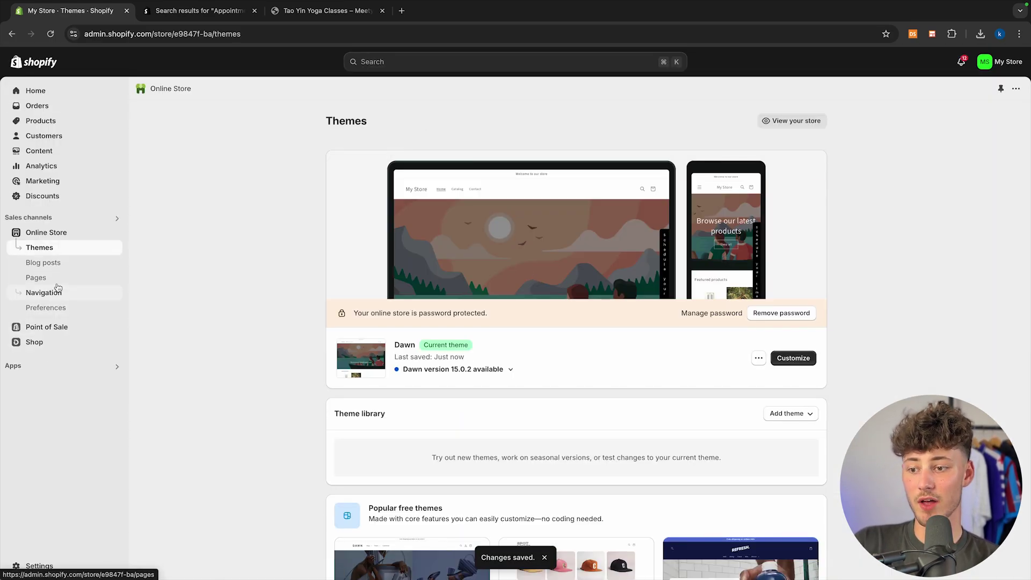
Assign the booking-products theme template to the Yoga Lesson product and save it.
left_click(56, 123)
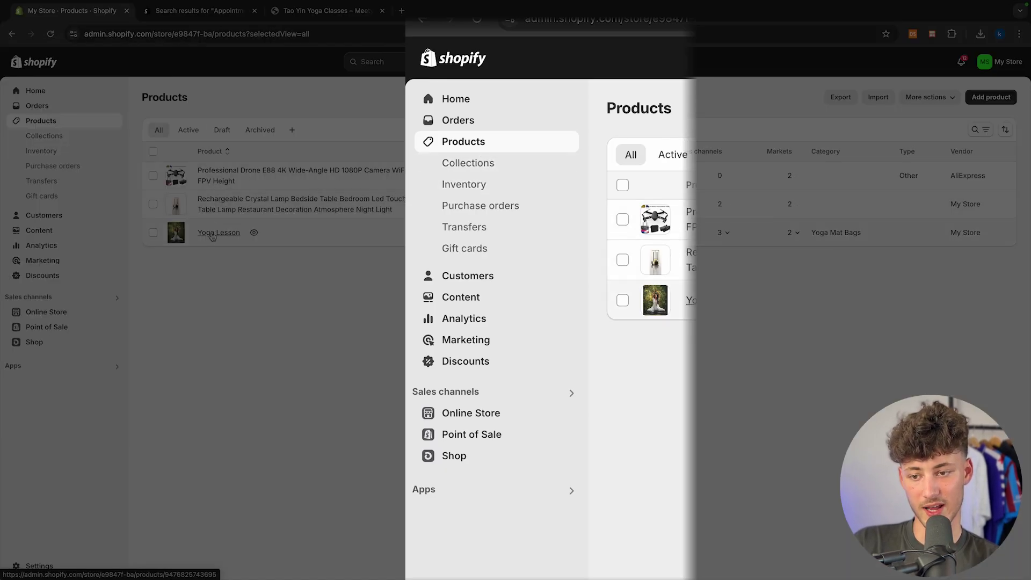
left_click(218, 232)
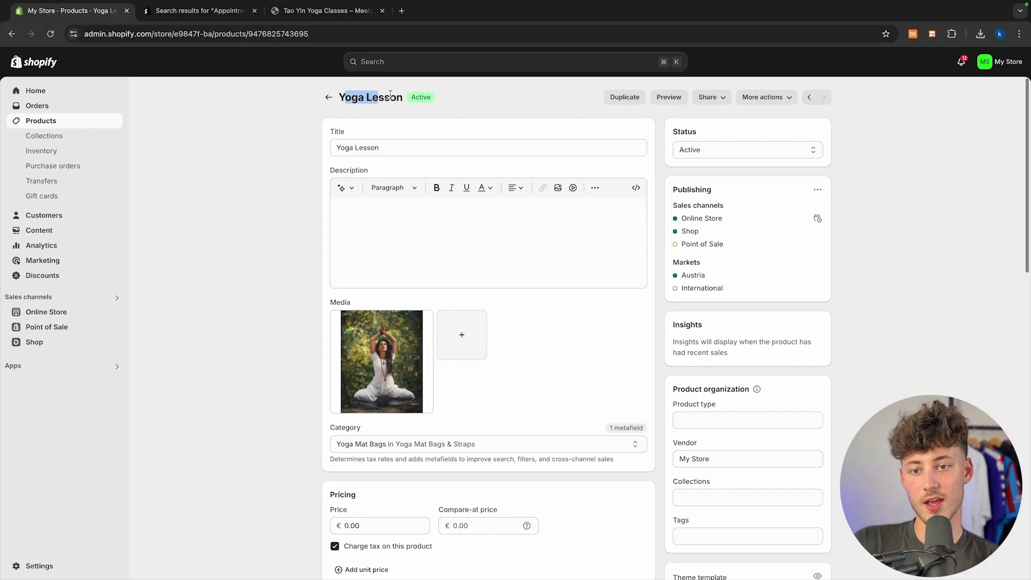
scroll(491, 156, "down", 5)
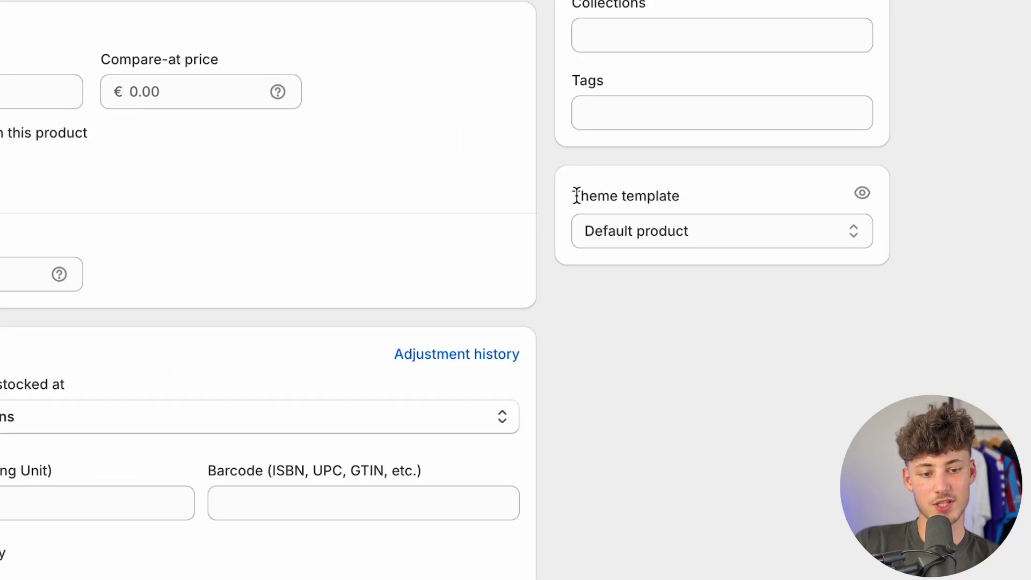
left_click(679, 237)
left_click(674, 255)
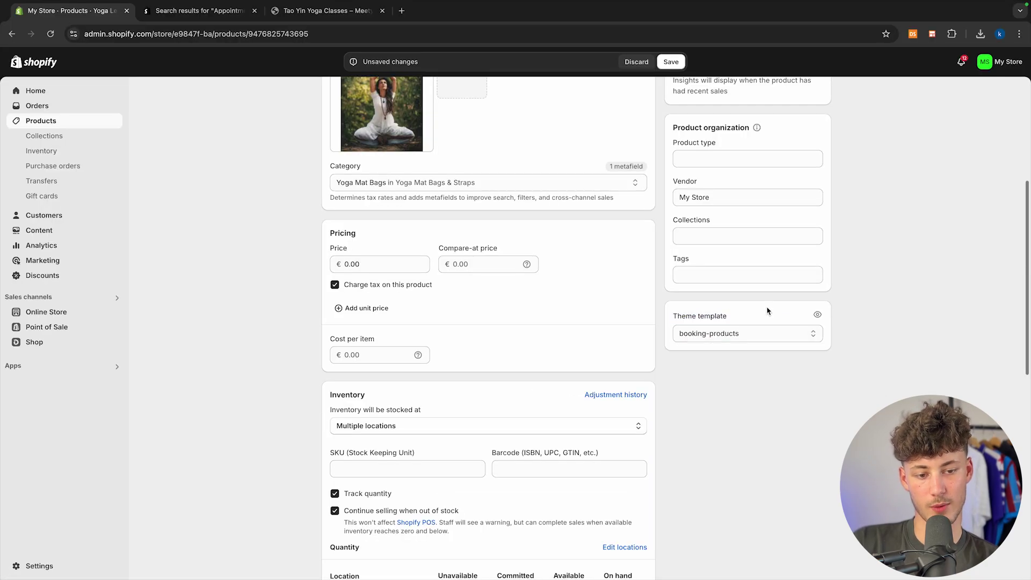
scroll(766, 311, "up", 5)
left_click(670, 61)
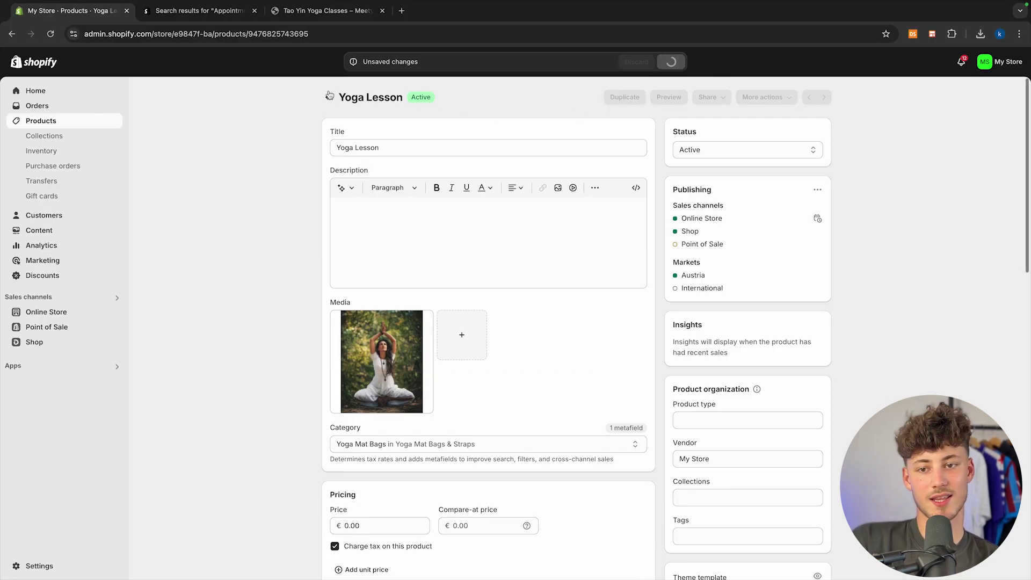
View the live online store and open the Yoga Lesson product page from its catalog.
left_click(329, 96)
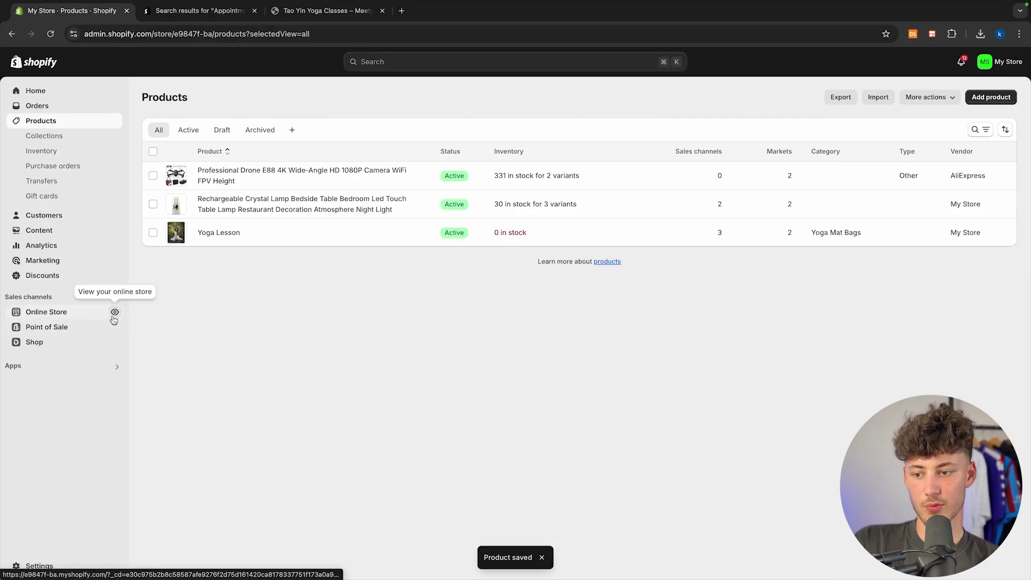
left_click(115, 312)
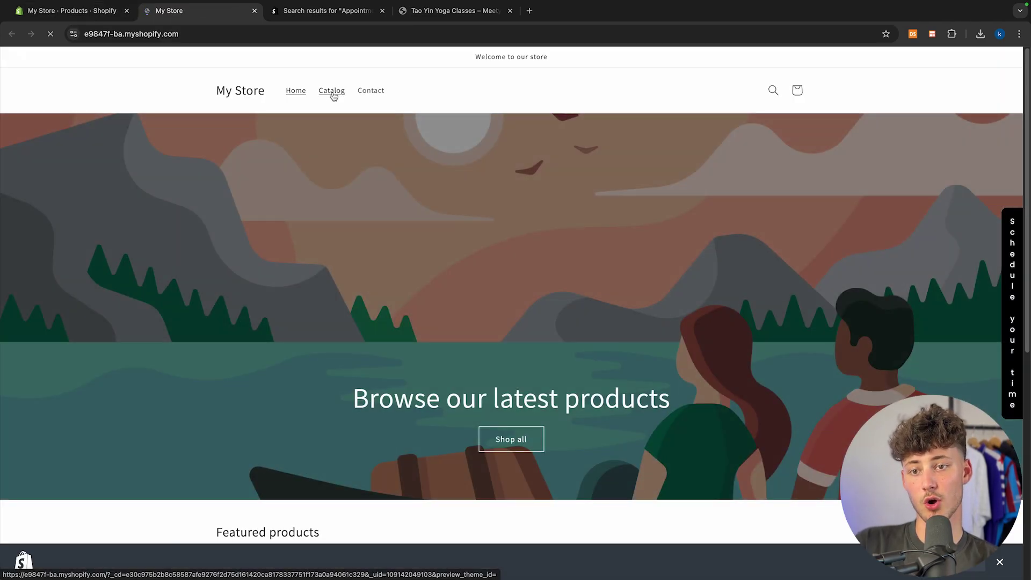
left_click(331, 92)
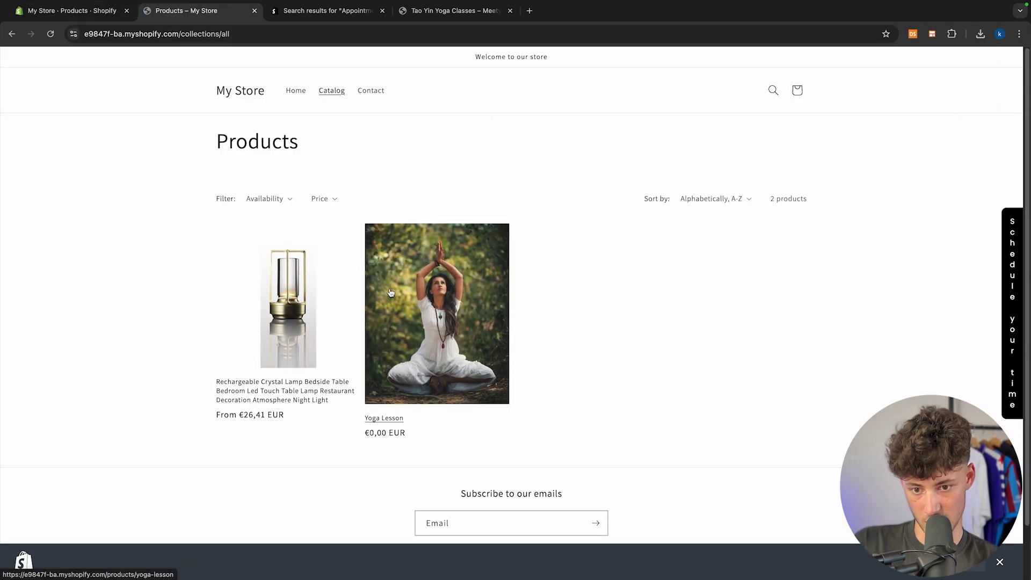
left_click(410, 283)
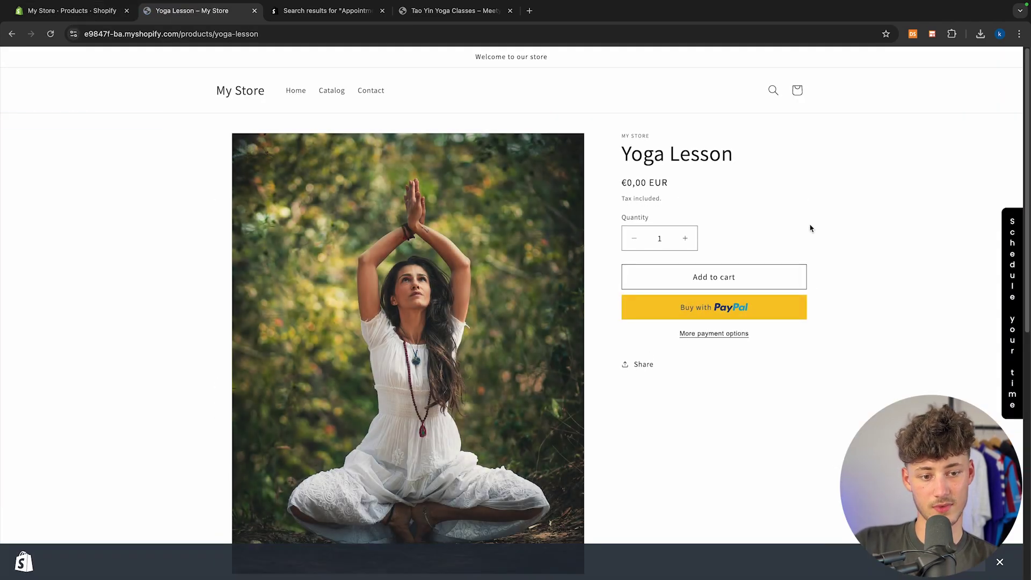